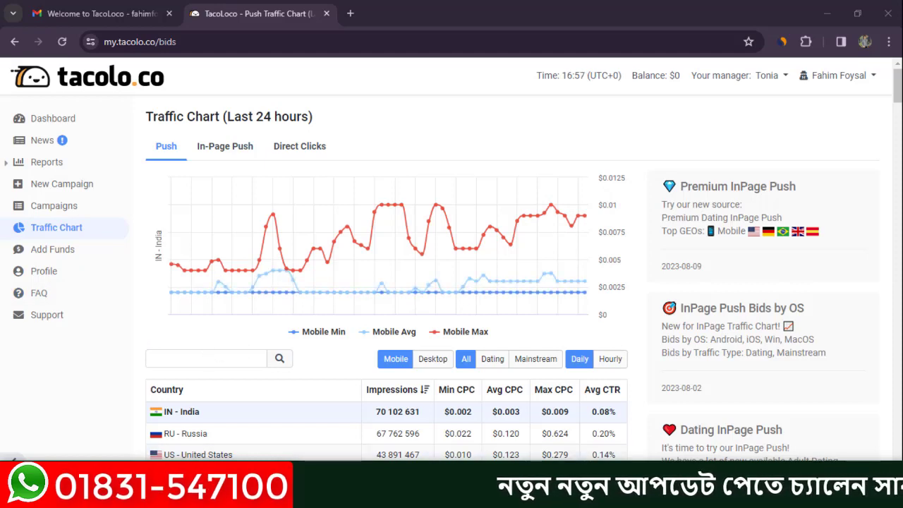
Look at the Los Pollos smartlinks page, then switch to the browser window with the public TacoLoco homepage
left_click(634, 498)
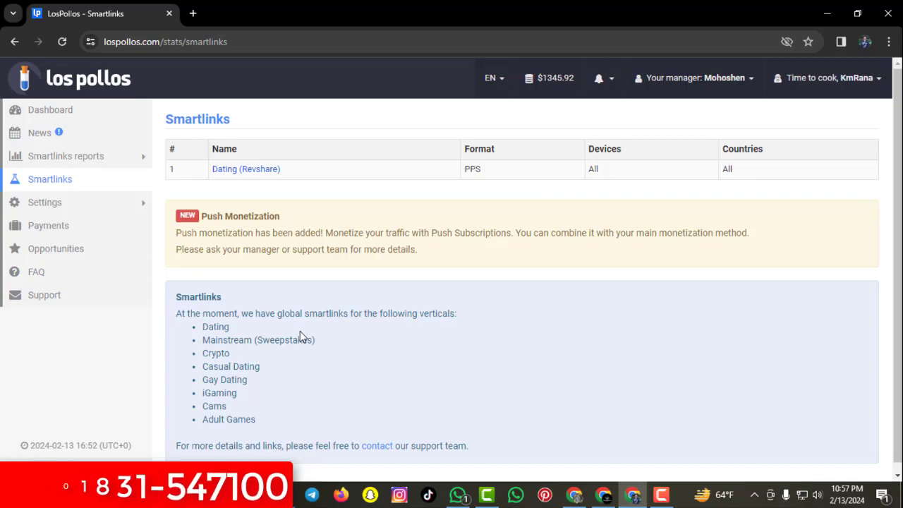
left_click(574, 494)
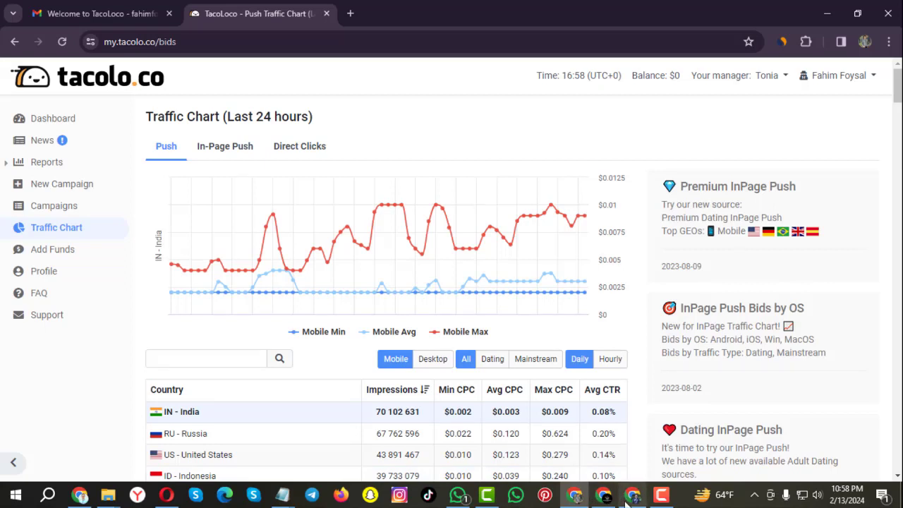
left_click(627, 496)
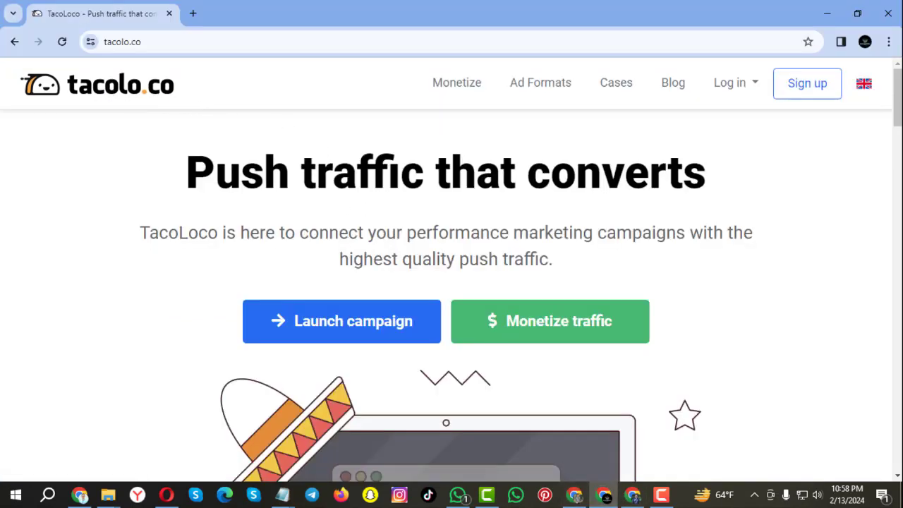
Read the TacoLoco homepage headline, ad formats, push notifications description and daily impressions table by country
left_click_drag(187, 171, 721, 259)
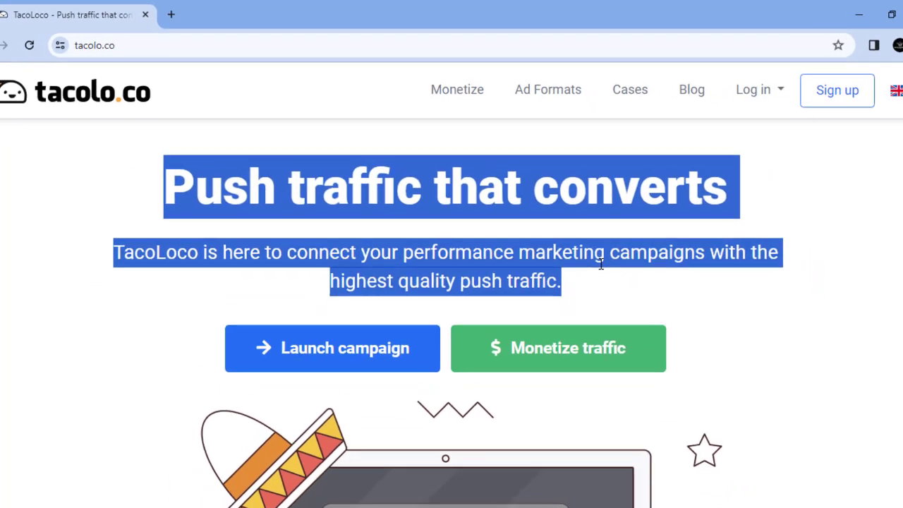
scroll(589, 242, "down", 2)
scroll(589, 243, "down", 5)
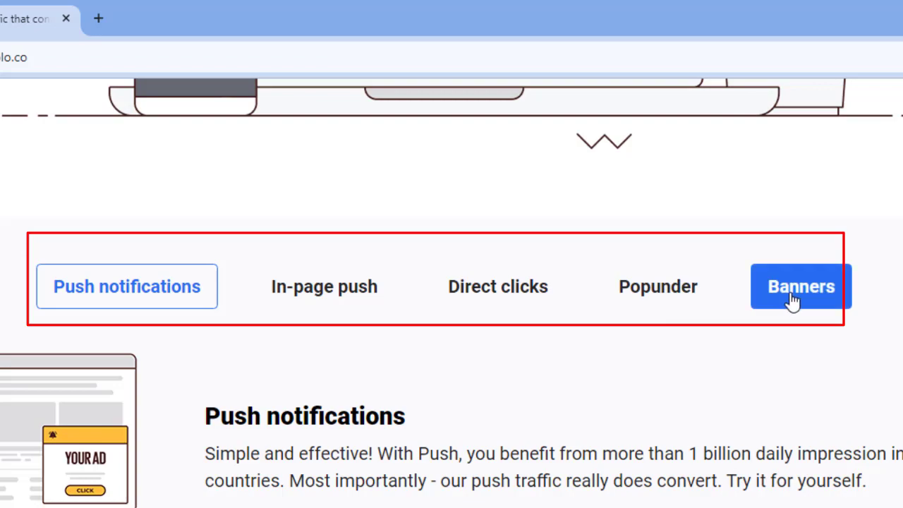
scroll(776, 208, "down", 3)
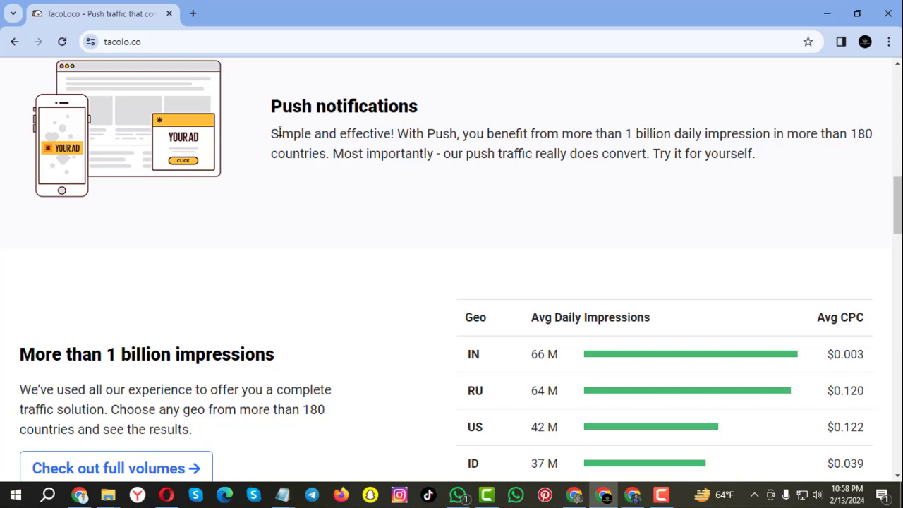
left_click_drag(279, 133, 756, 169)
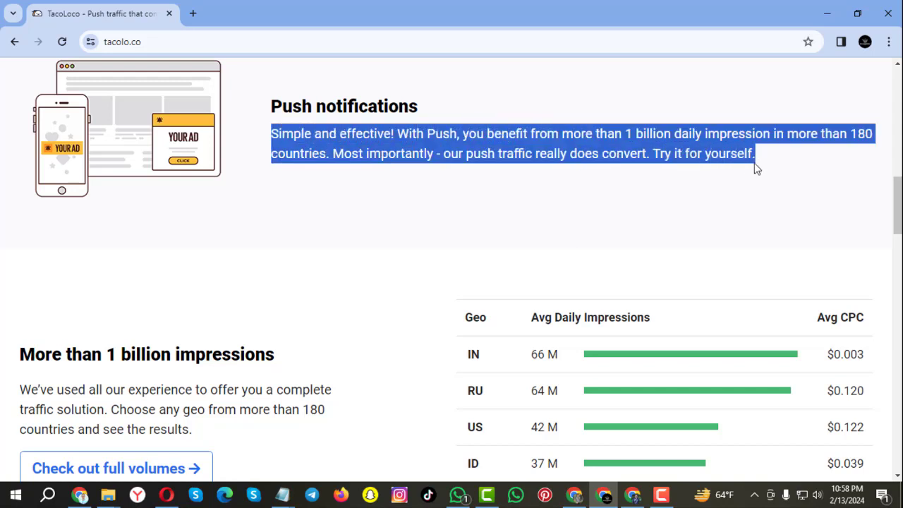
scroll(403, 233, "down", 1)
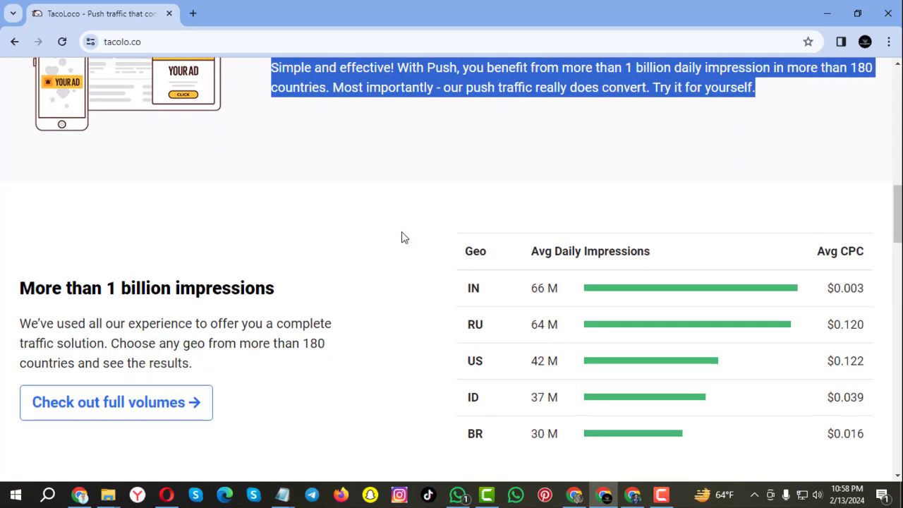
scroll(403, 233, "down", 1)
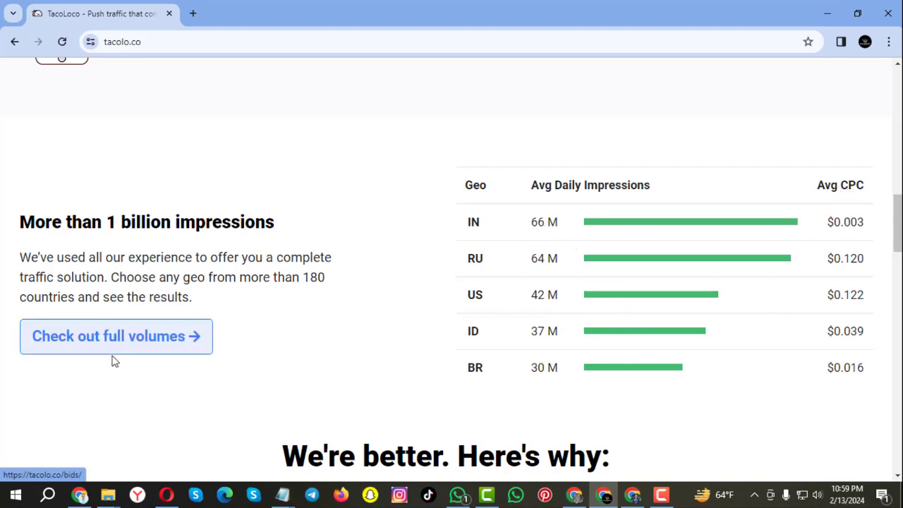
Examine the homepage's advantages, key figures, partner logos and contact section
scroll(341, 286, "down", 3)
scroll(341, 287, "down", 3)
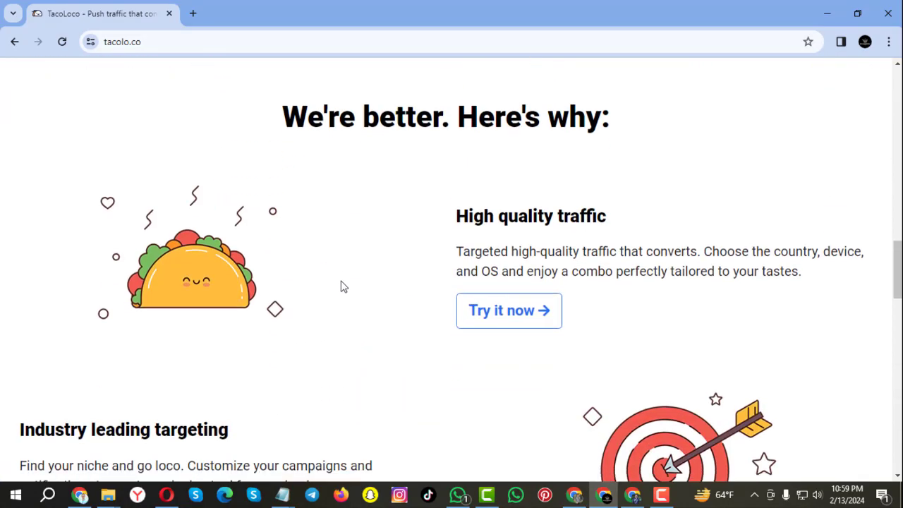
scroll(341, 287, "down", 7)
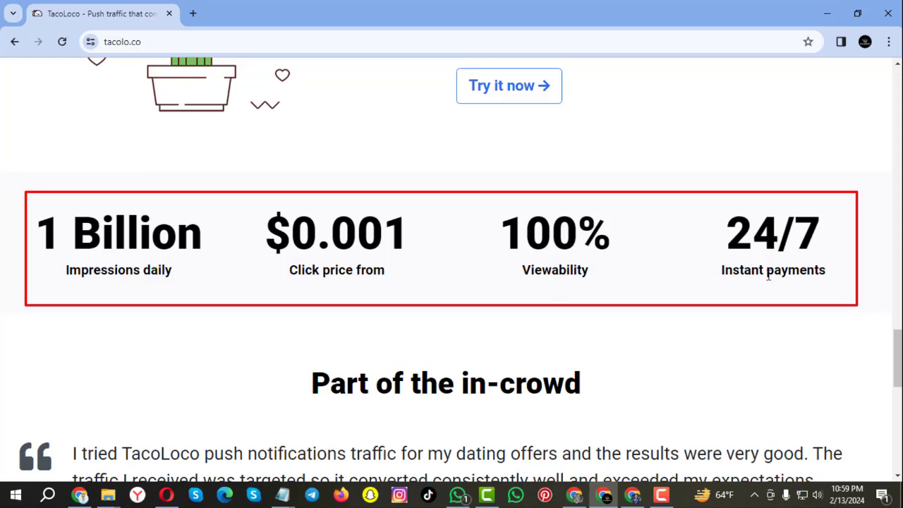
scroll(579, 329, "down", 3)
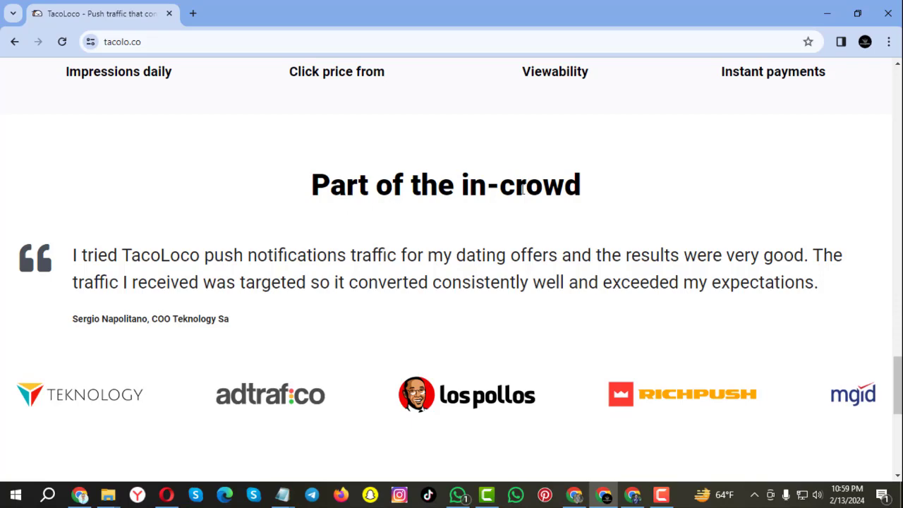
scroll(358, 345, "down", 1)
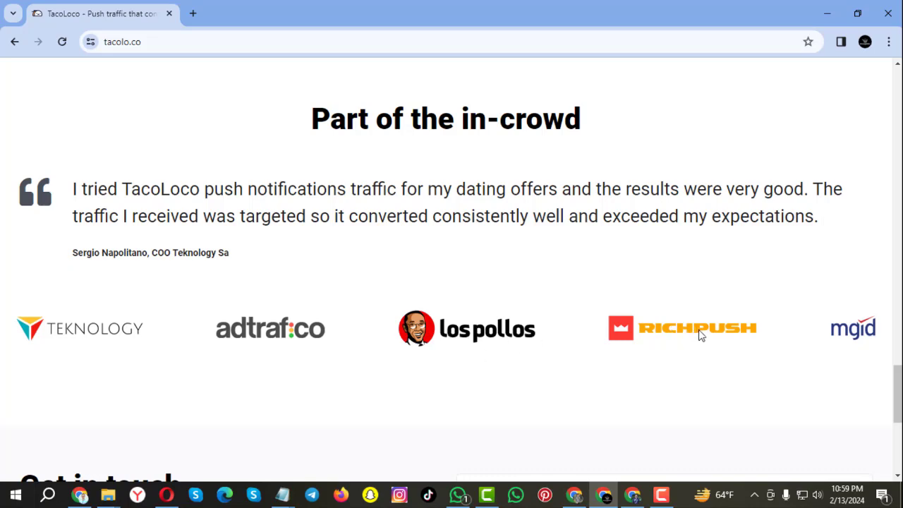
scroll(296, 345, "down", 2)
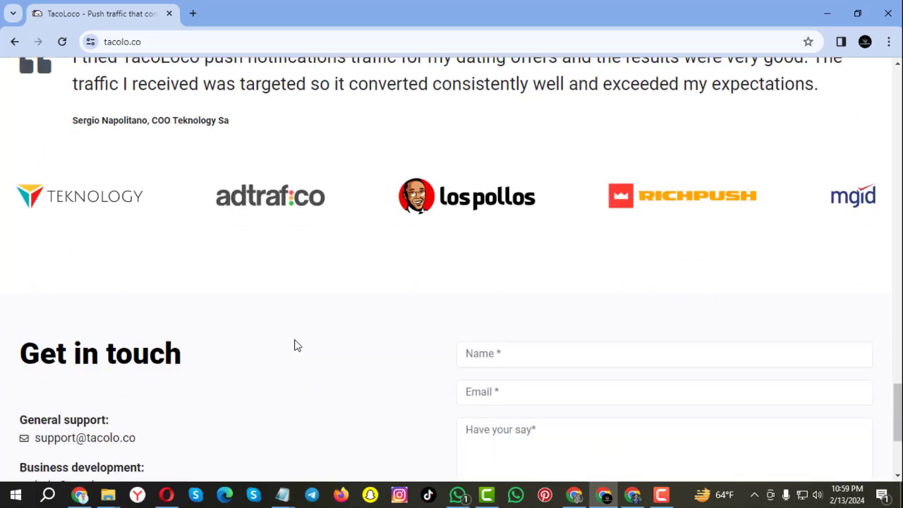
scroll(296, 345, "down", 1)
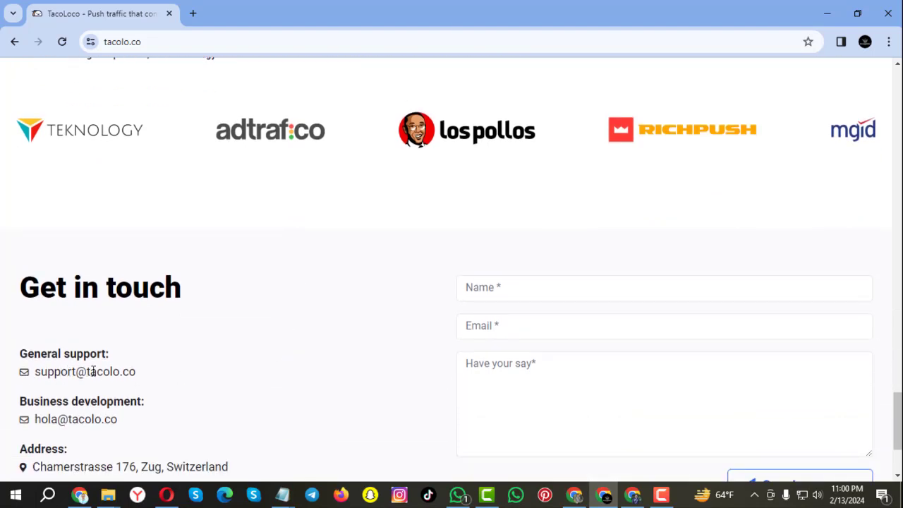
Return to the start of the homepage and open the TacoLoco sign-up form
scroll(221, 363, "up", 13)
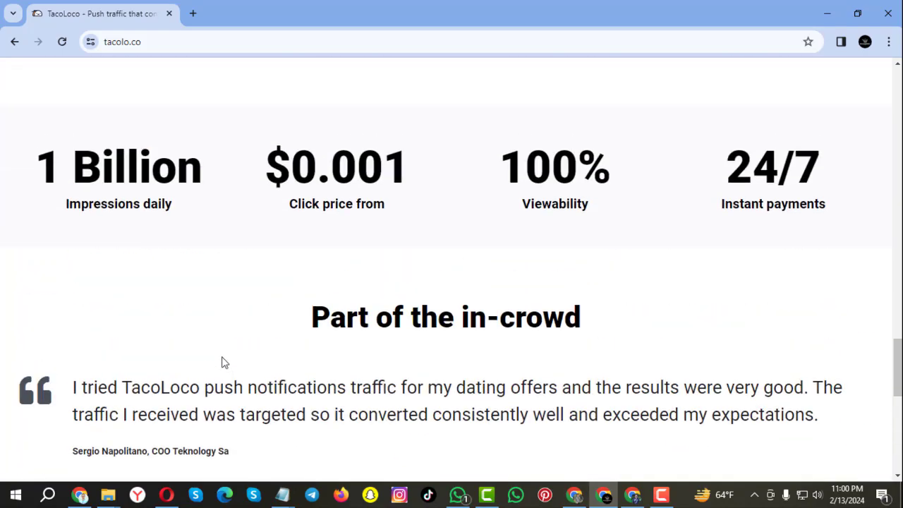
scroll(222, 363, "up", 14)
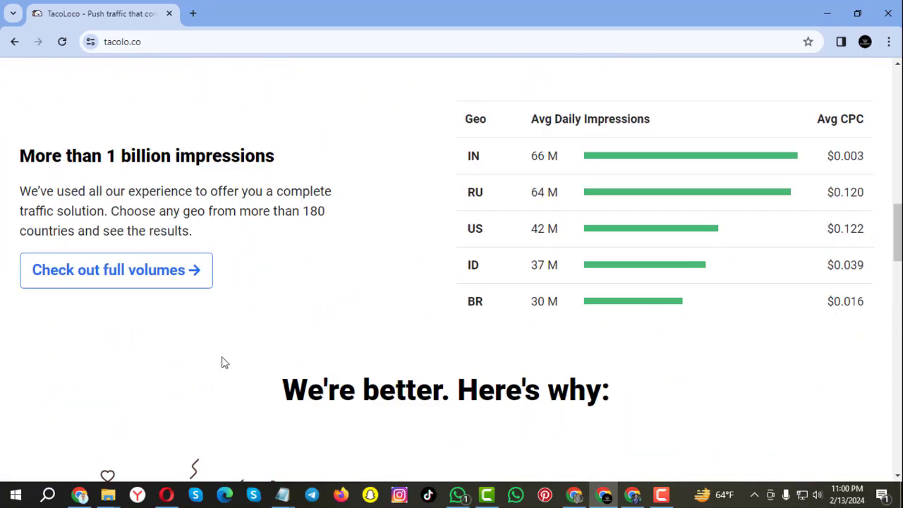
scroll(222, 358, "up", 5)
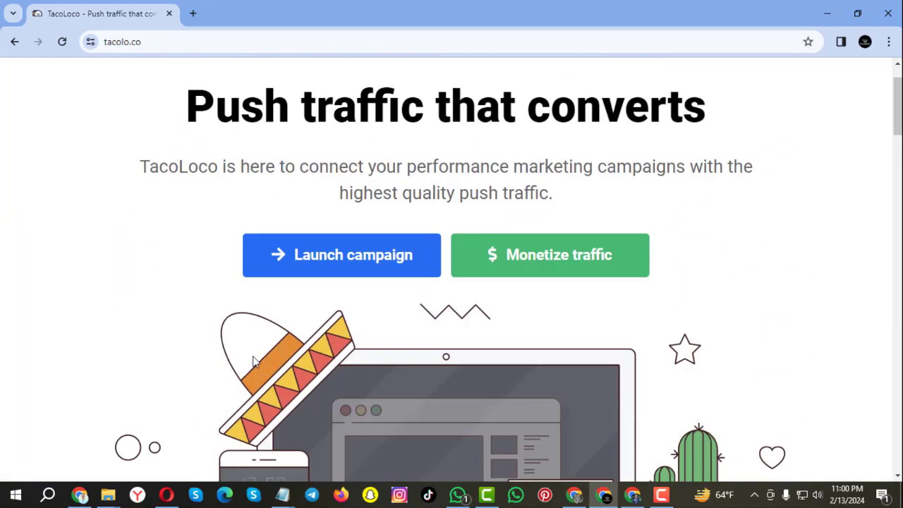
scroll(376, 286, "up", 1)
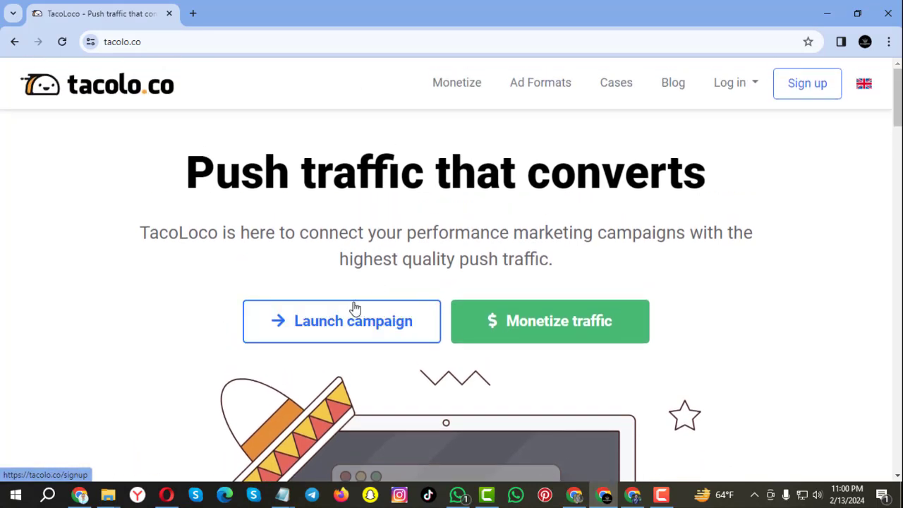
left_click(795, 91)
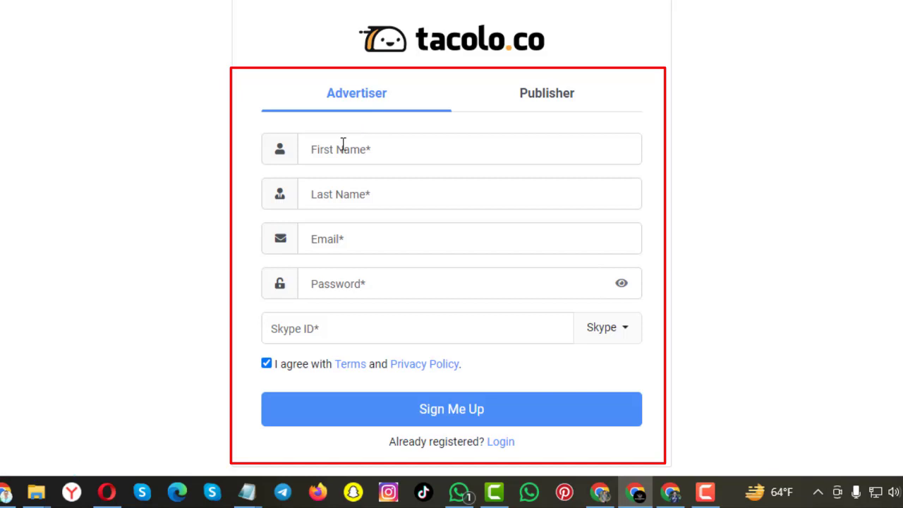
Go through the advertiser sign-up fields from first name to Skype ID and view the available messenger options
left_click(342, 144)
left_click(356, 187)
left_click(336, 239)
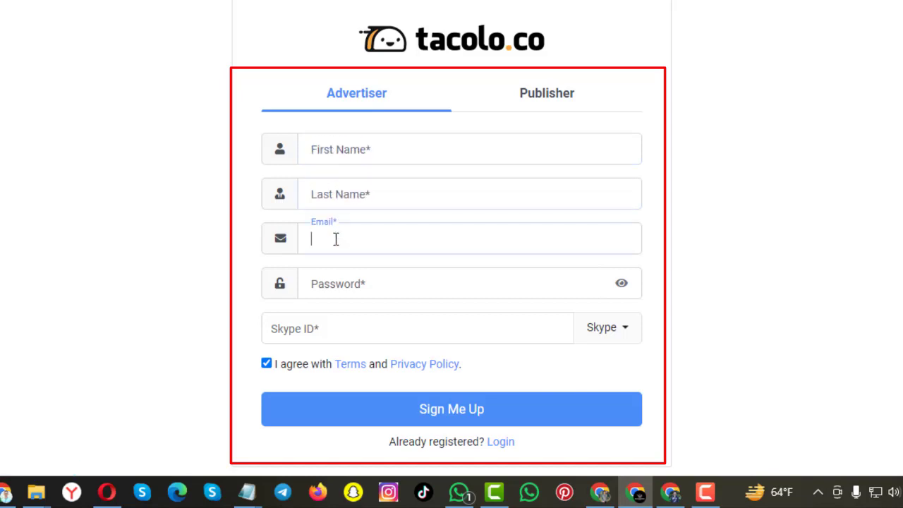
left_click(338, 282)
left_click(327, 331)
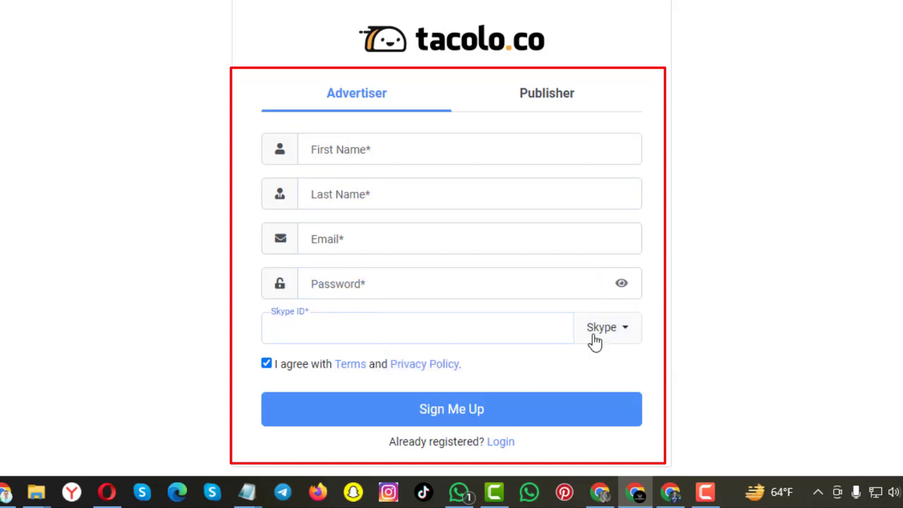
left_click(624, 330)
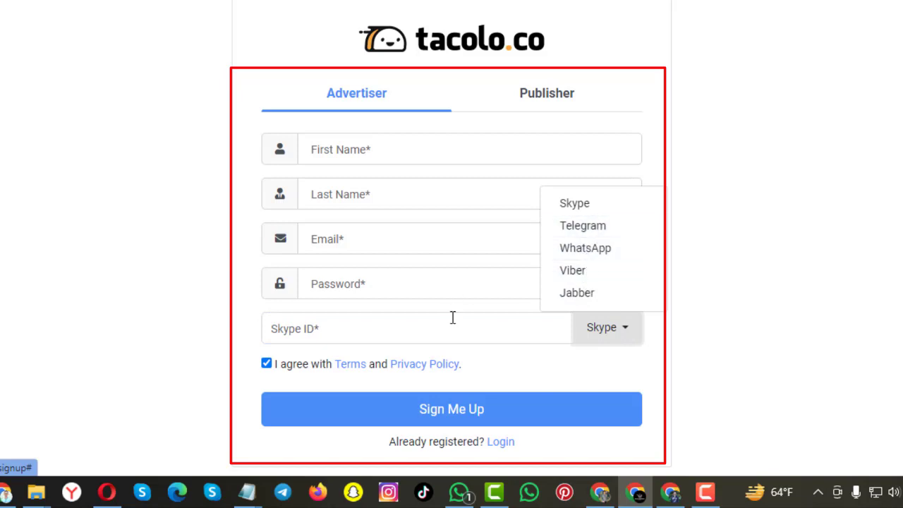
left_click(452, 321)
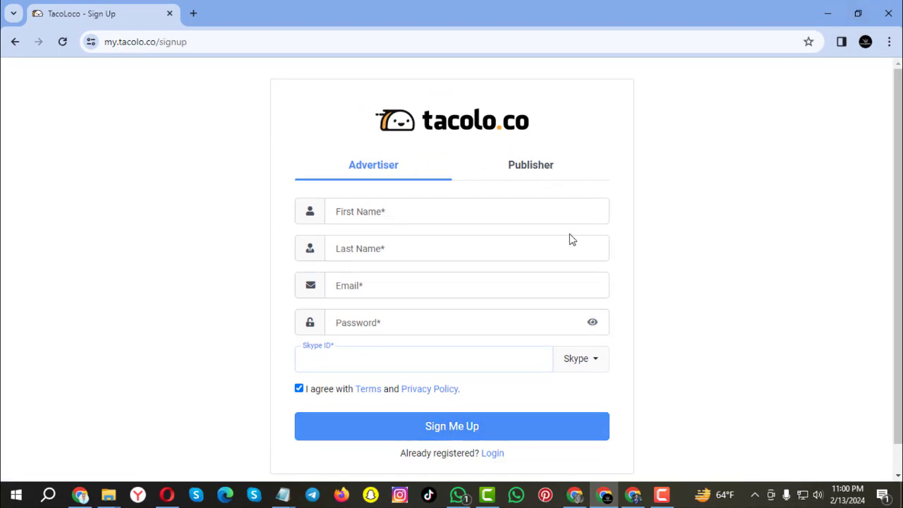
Close the sign-up window and examine the Push traffic chart's impressions, CPC and CTR by country
left_click(888, 10)
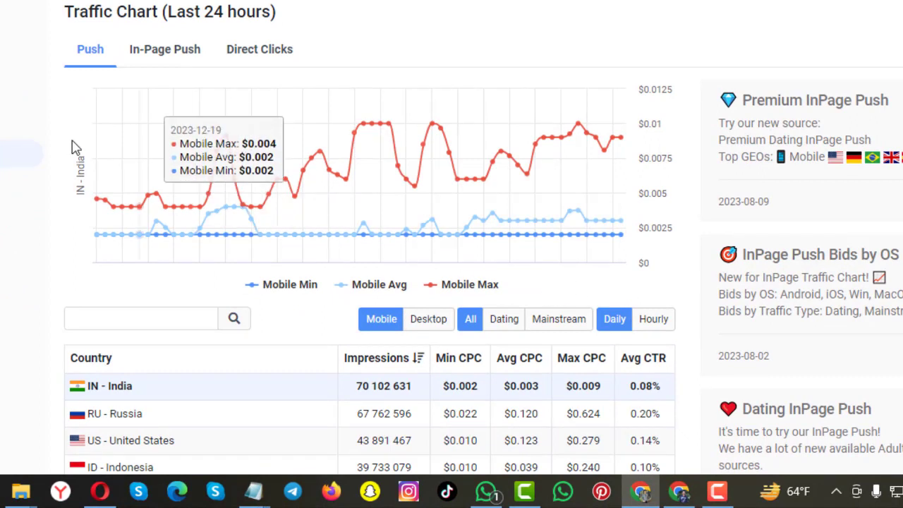
scroll(212, 296, "down", 1)
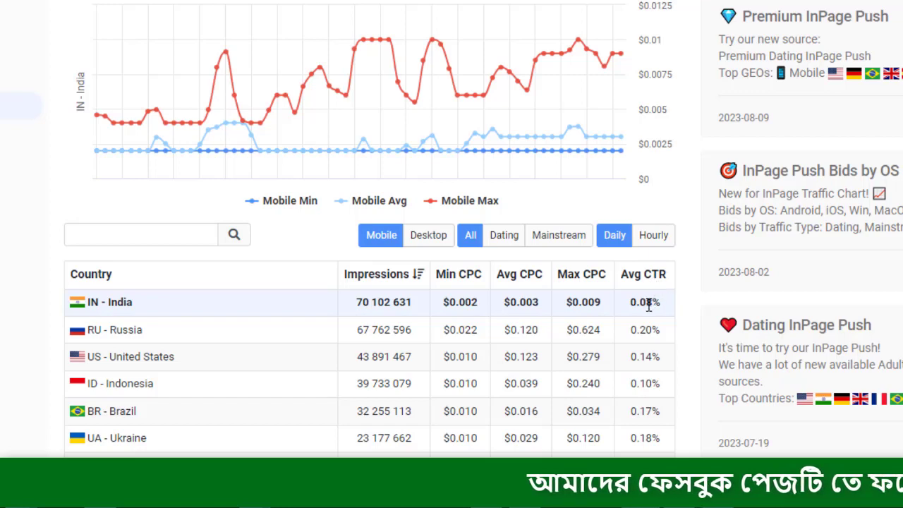
scroll(409, 307, "down", 2)
scroll(318, 256, "down", 2)
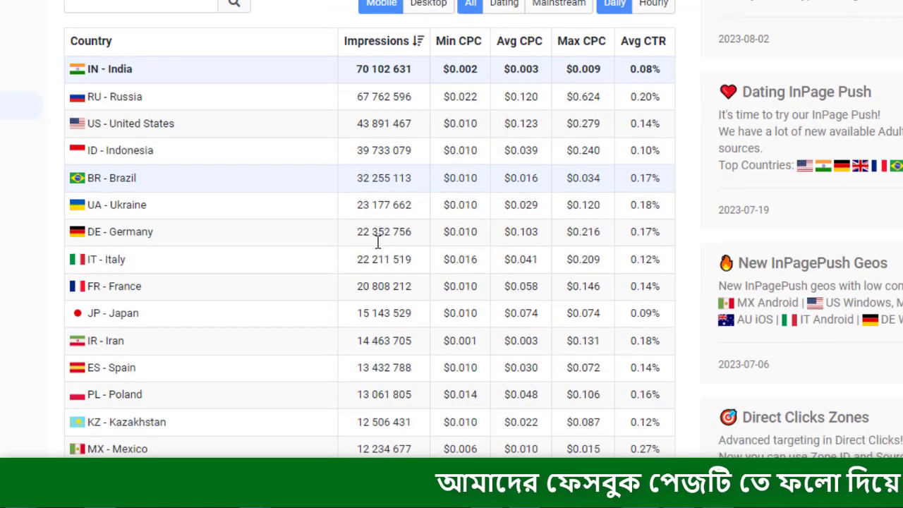
scroll(378, 242, "down", 3)
scroll(379, 247, "up", 7)
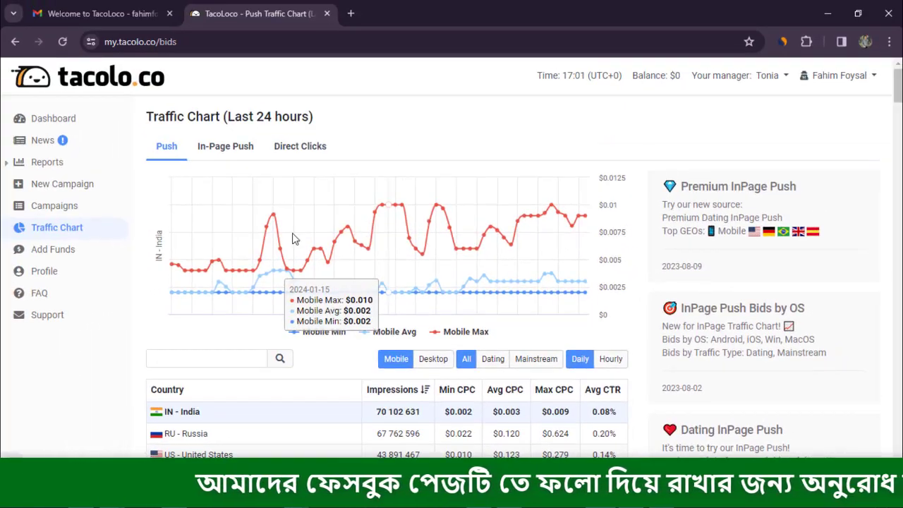
View the In-Page Push and Direct Clicks traffic charts, then check the account manager's contact details
left_click(232, 154)
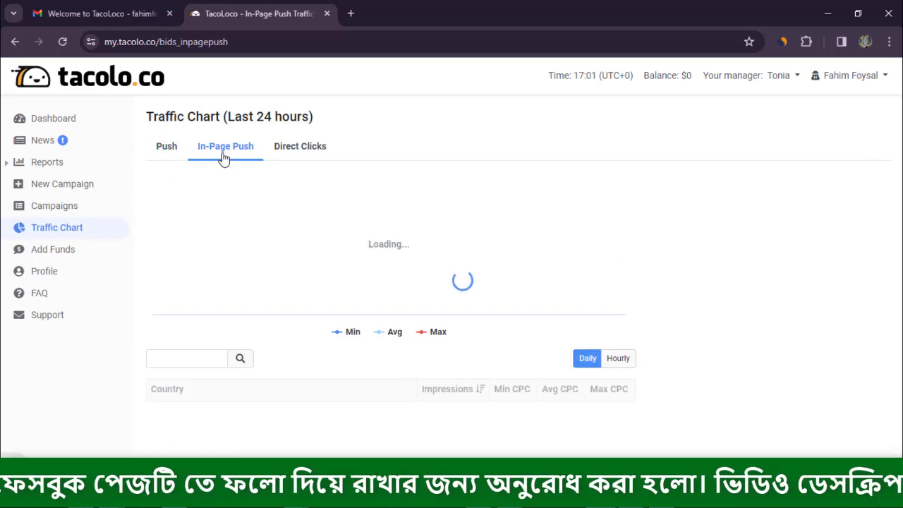
left_click(296, 160)
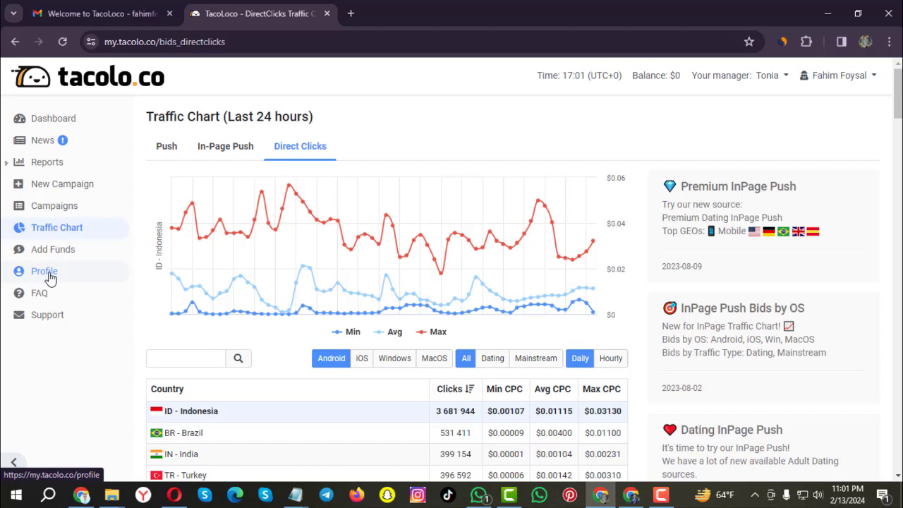
left_click(759, 79)
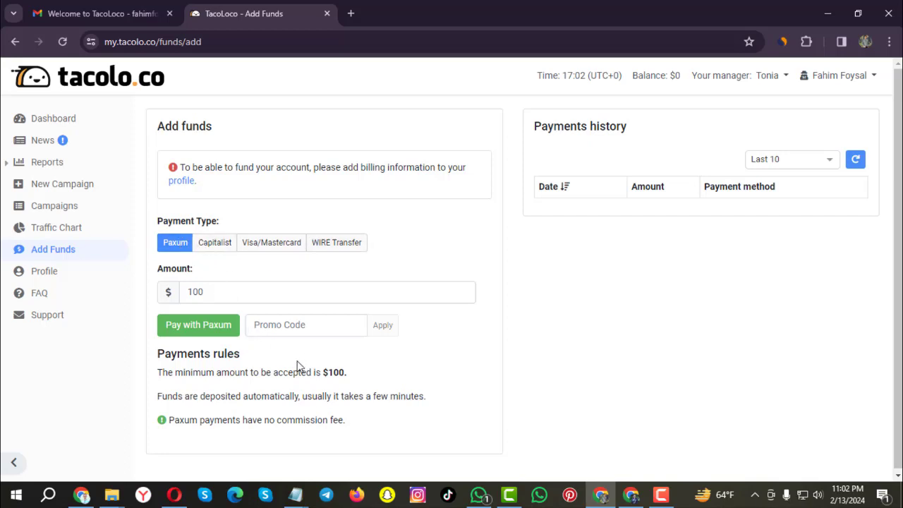
Select Visa/Mastercard as the payment type for adding funds and examine its commission and minimum amount
left_click(260, 254)
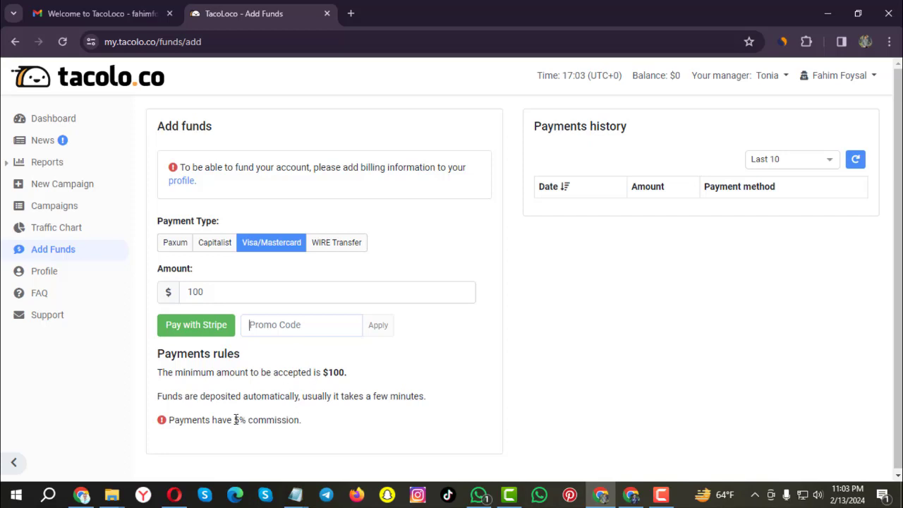
left_click_drag(235, 420, 299, 422)
left_click_drag(347, 372, 323, 372)
Check the Campaigns list, then start a new campaign and name it "Bacha 1"
left_click(61, 205)
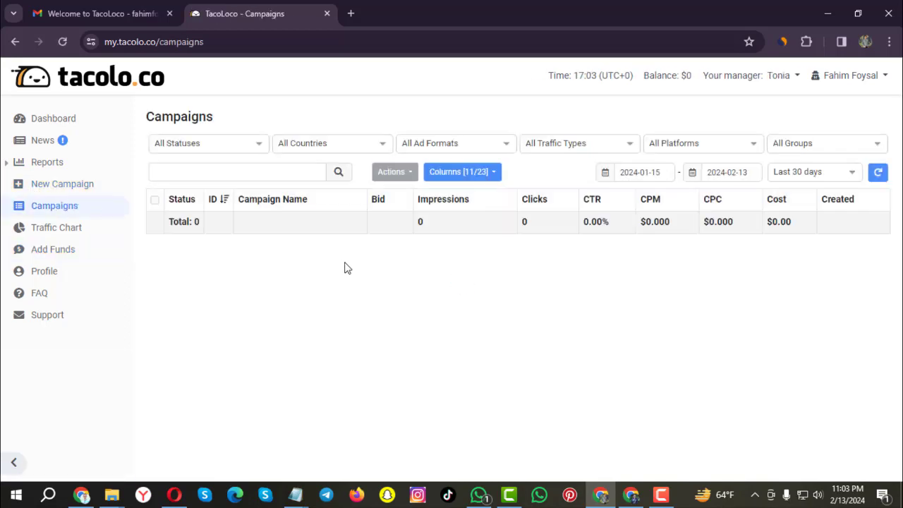
left_click(63, 189)
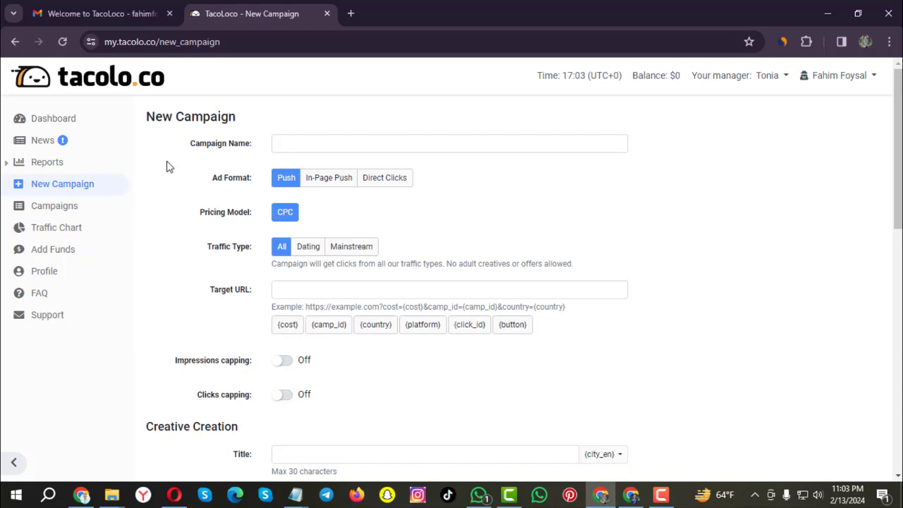
left_click_drag(191, 144, 254, 145)
left_click(287, 141)
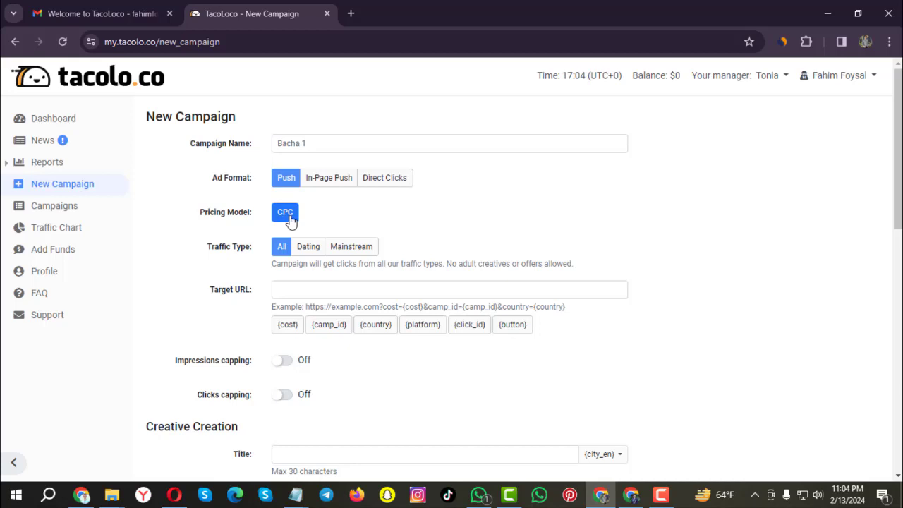
Copy the direct link of the Dating (Revshare) smartlink from the LosPollos window and paste it as the campaign's Target URL
scroll(254, 211, "down", 1)
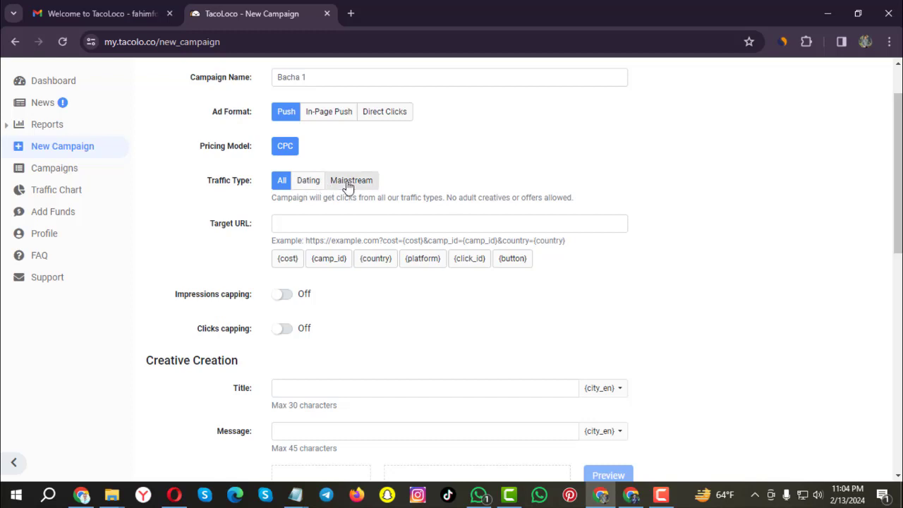
triple_click(225, 224)
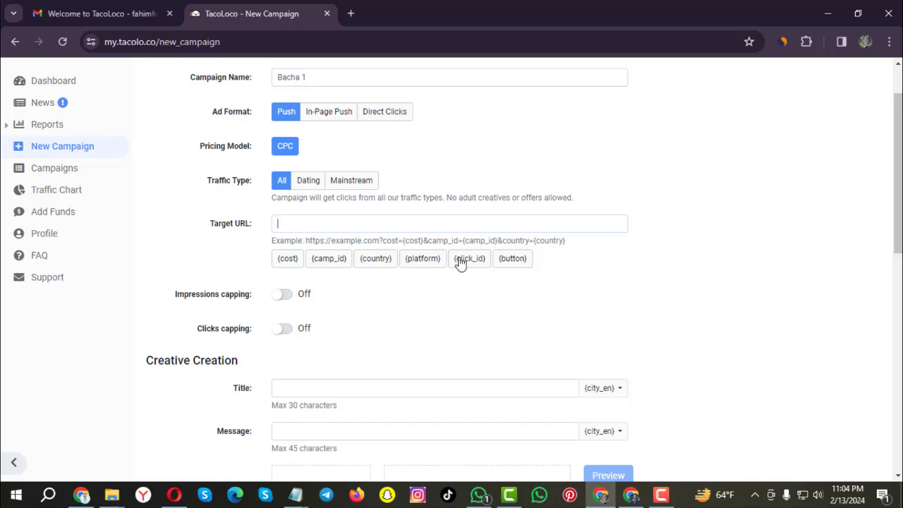
left_click(630, 494)
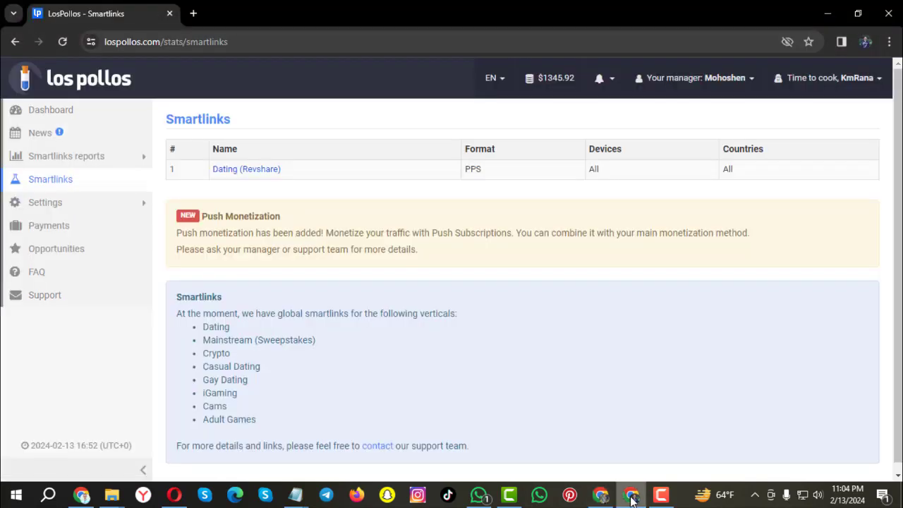
left_click(247, 169)
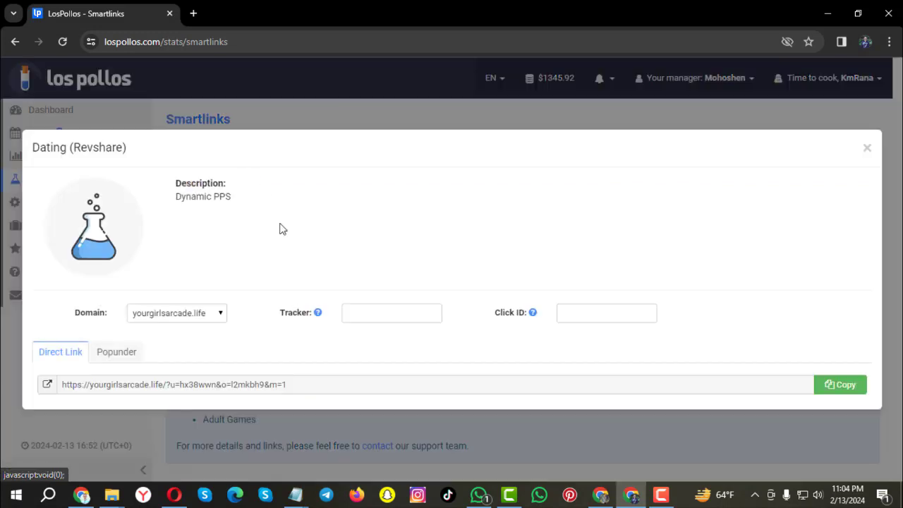
left_click(299, 387)
left_click_drag(240, 381, 47, 384)
right_click(114, 381)
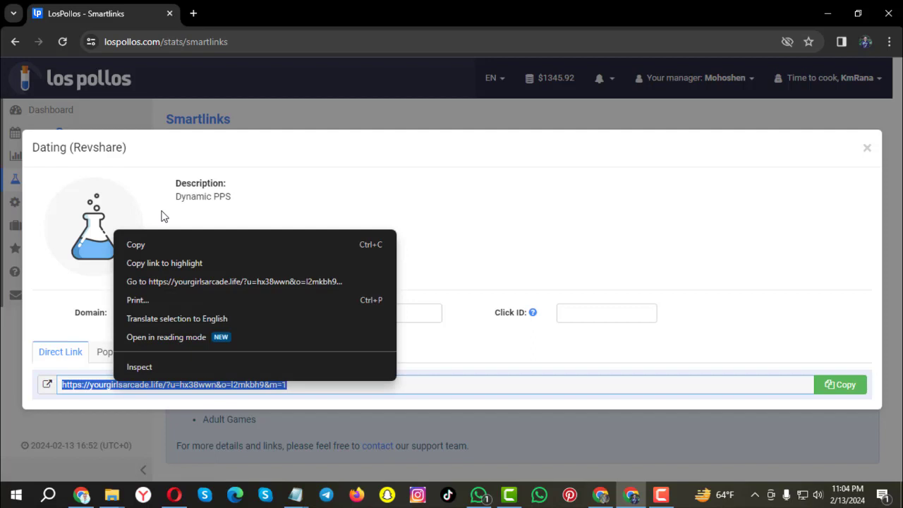
left_click(143, 244)
left_click(827, 14)
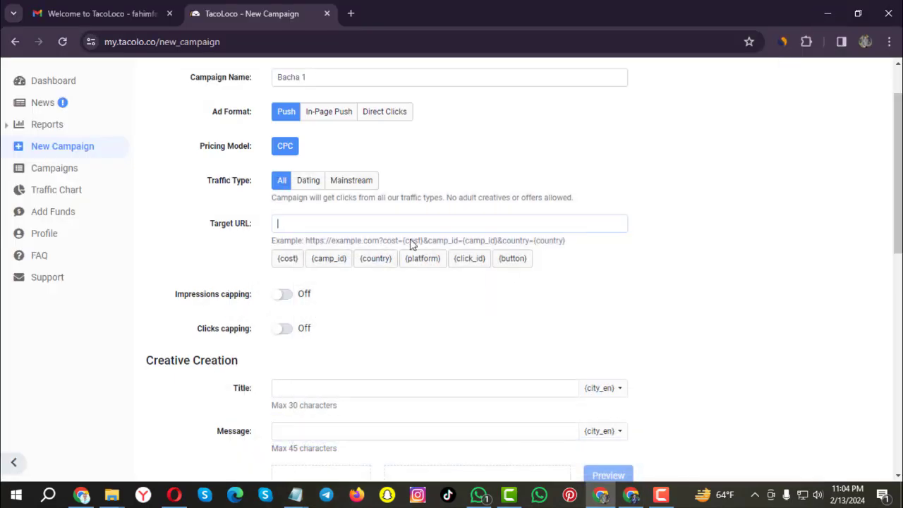
left_click(288, 223)
key("ctrl+v")
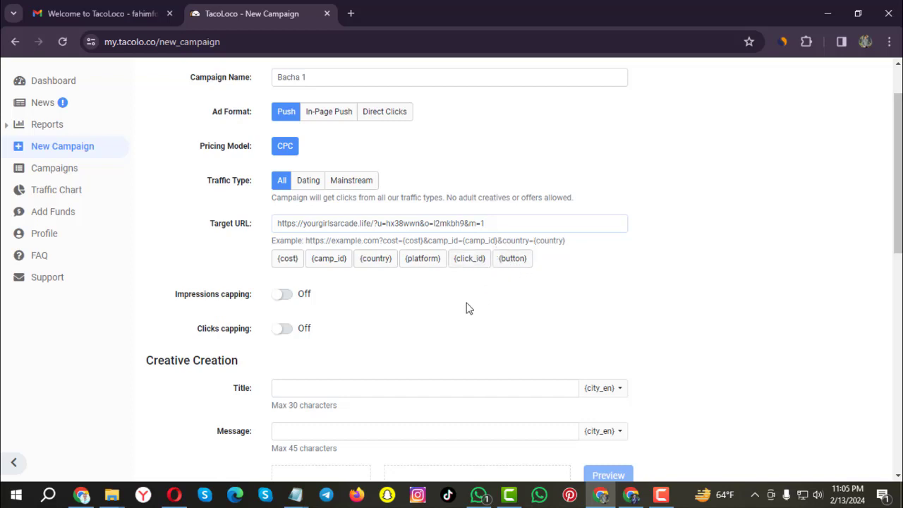
Append the {cost}, {camp_id}, {country}, {platform}, {click_id} and {button} tracking parameters to the Target URL
left_click(287, 261)
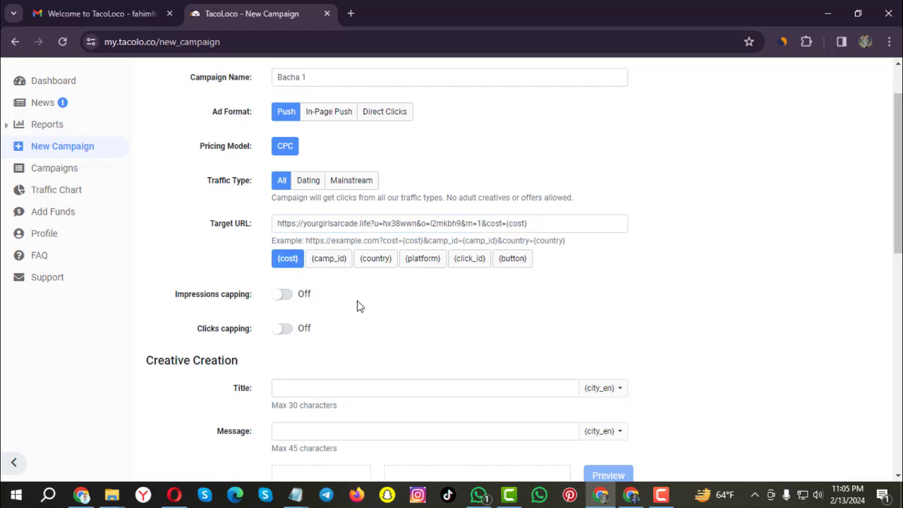
left_click(336, 265)
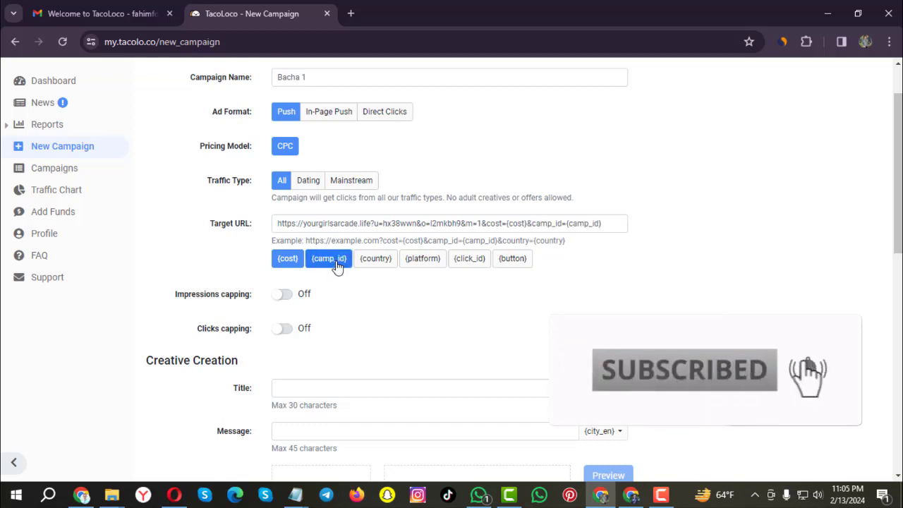
left_click(376, 263)
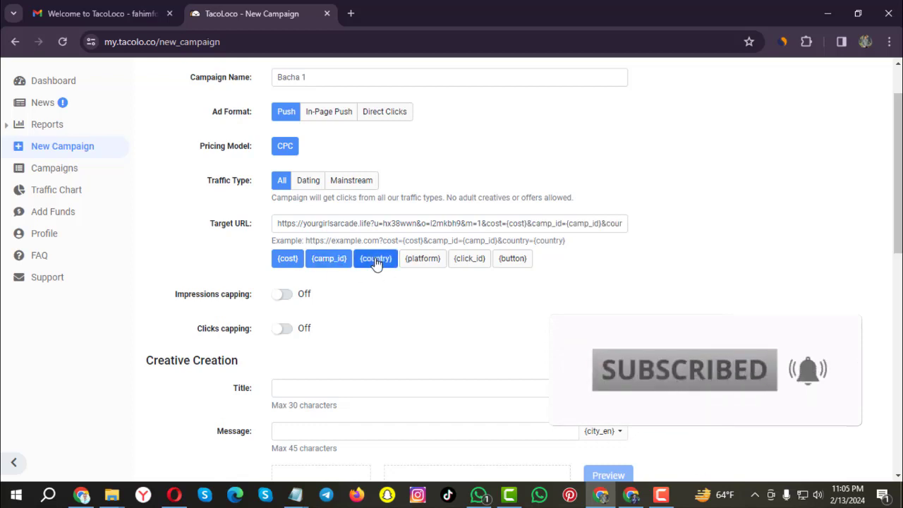
left_click(424, 261)
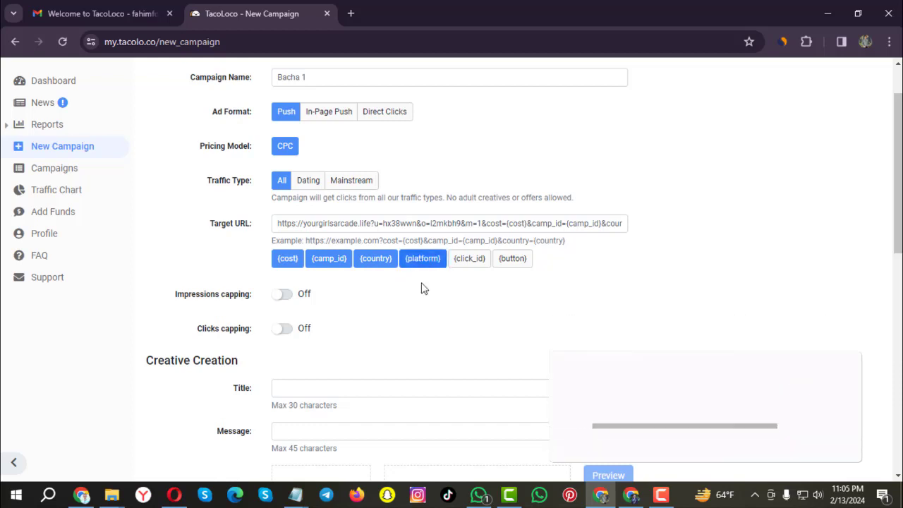
left_click(469, 261)
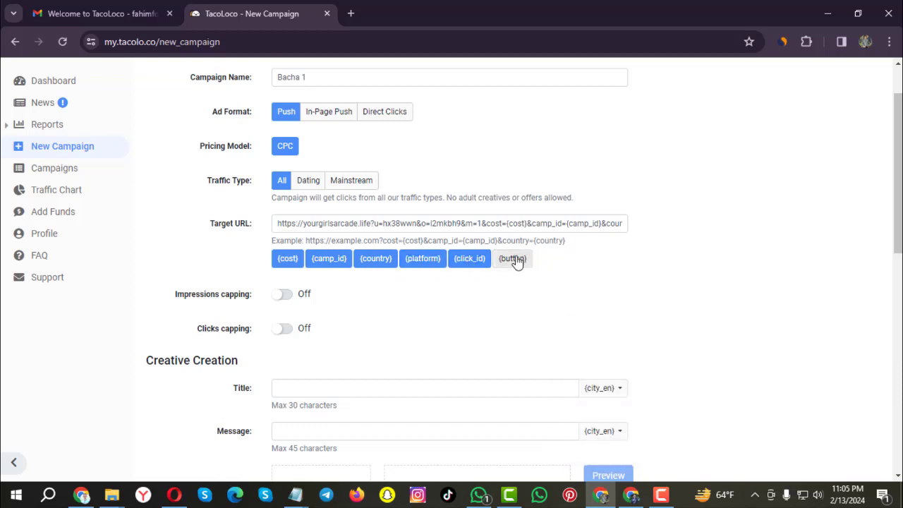
left_click(512, 259)
Go to the Creative Creation section and activate the Title field for entry
scroll(365, 285, "down", 1)
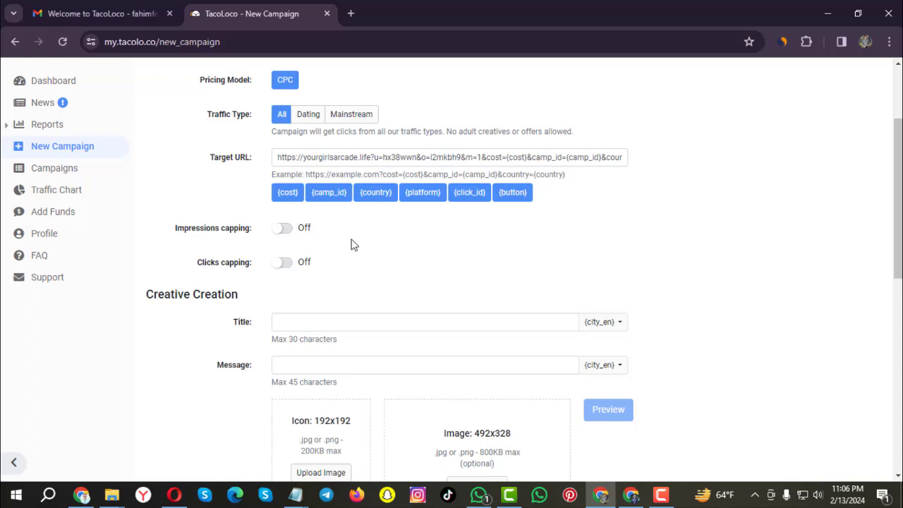
scroll(350, 241, "down", 2)
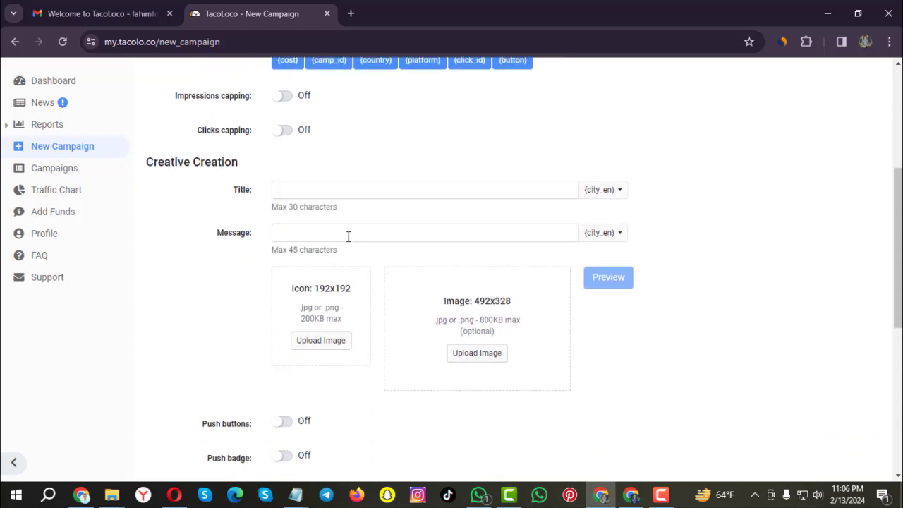
left_click(307, 191)
left_click(299, 192)
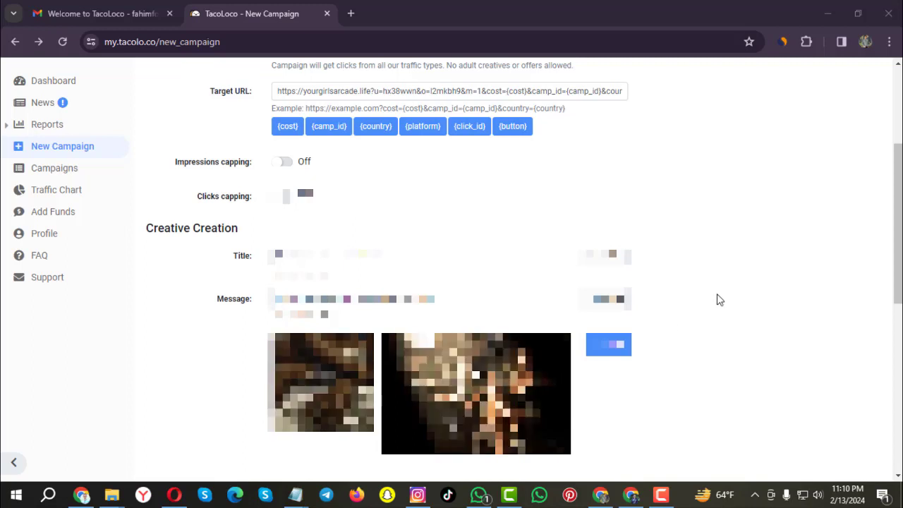
Switch on the push buttons and the push badge in turn to view their options, turning each off again
scroll(726, 288, "down", 10)
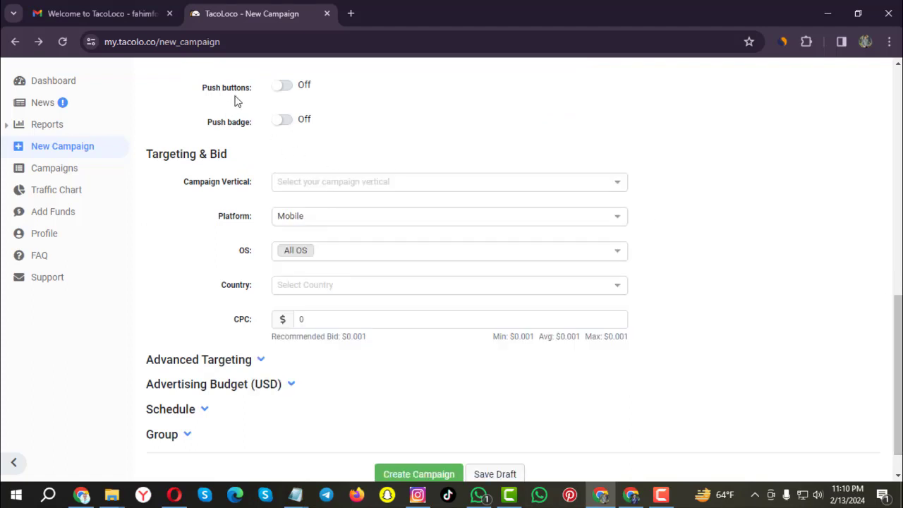
left_click(285, 85)
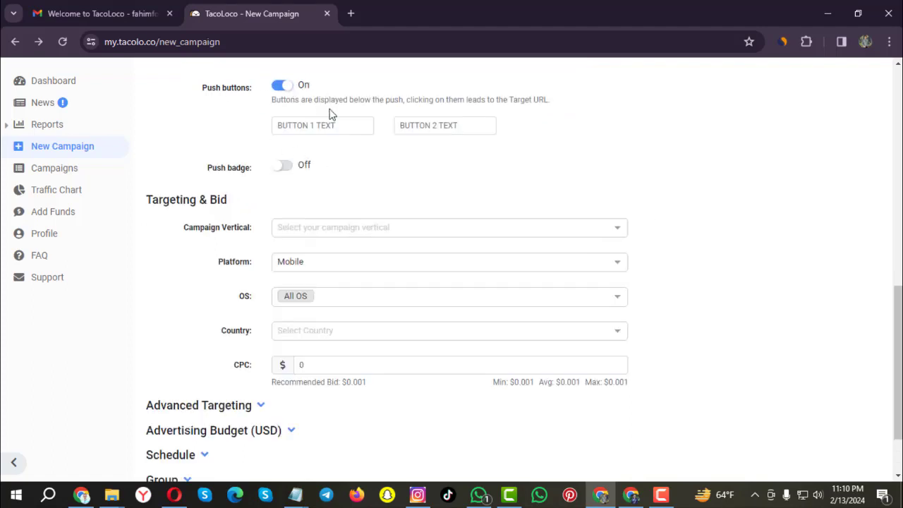
left_click(285, 85)
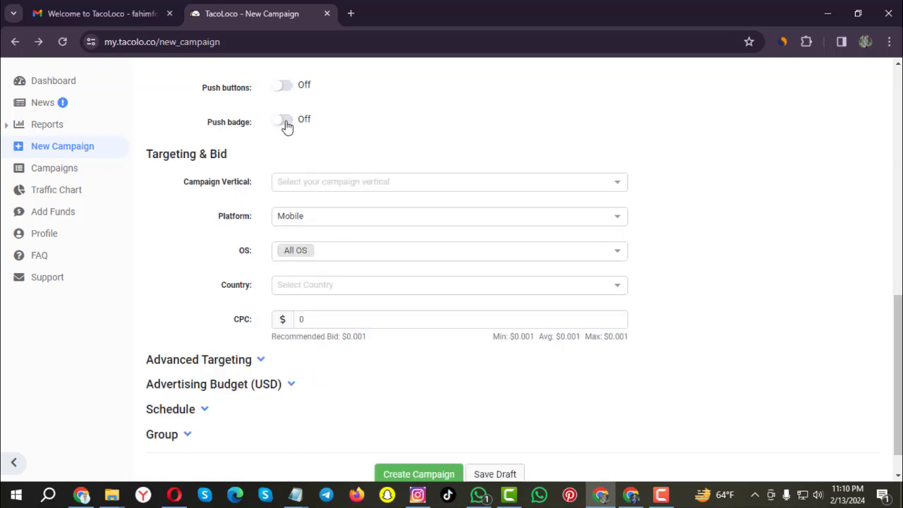
left_click(285, 121)
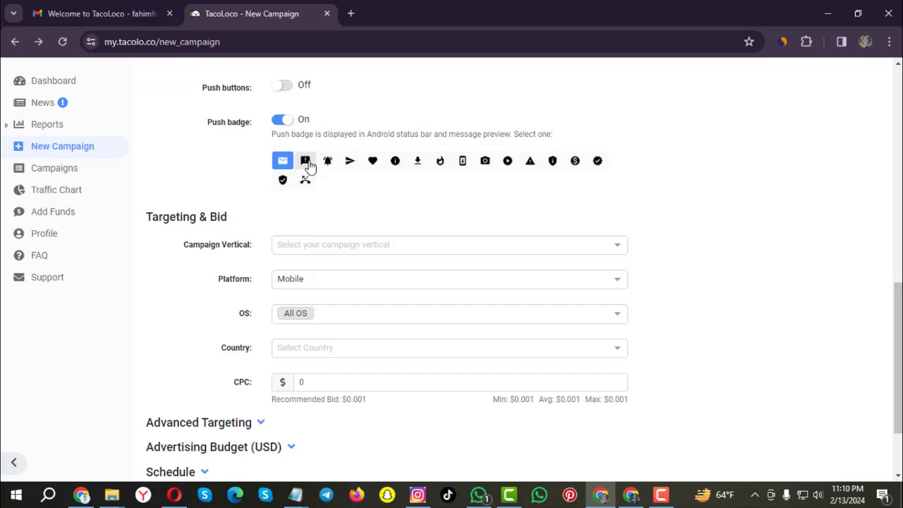
left_click(282, 122)
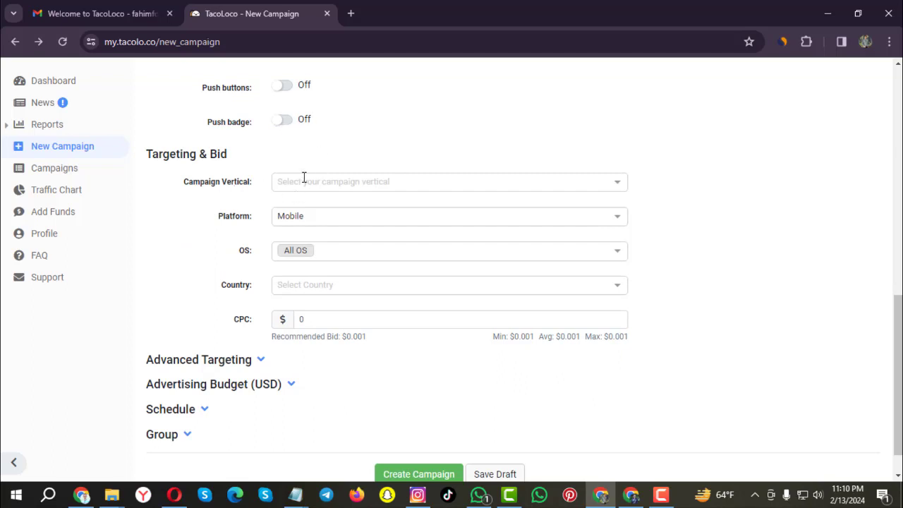
Look through the available campaign verticals and set the Campaign Vertical to Nutra
left_click(336, 182)
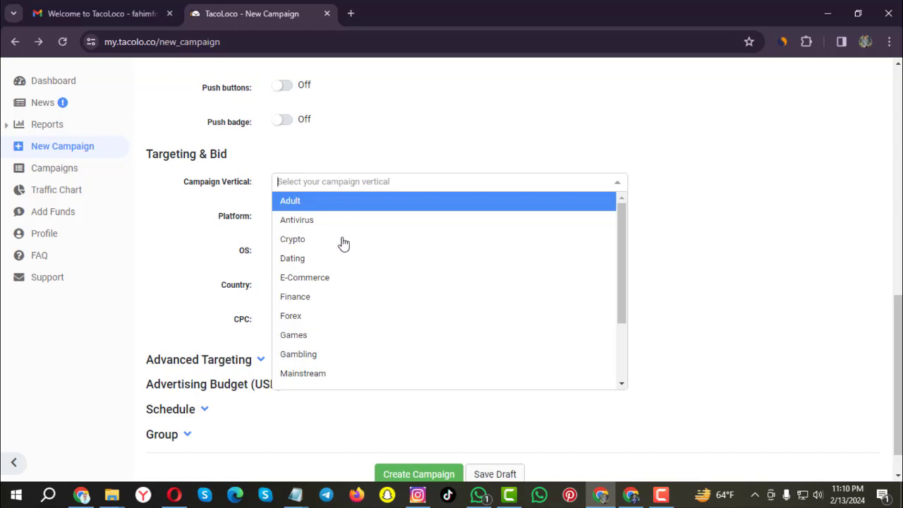
scroll(333, 272, "down", 1)
scroll(317, 353, "down", 2)
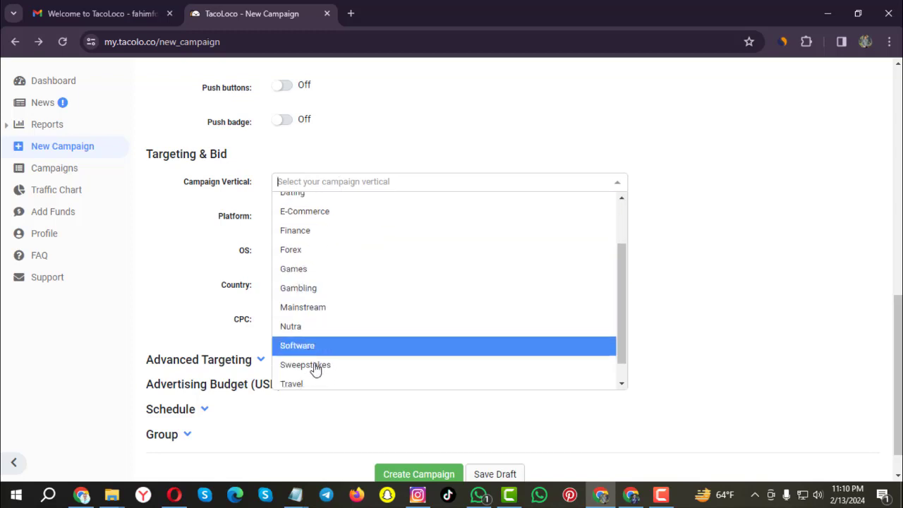
scroll(307, 258, "up", 2)
scroll(329, 268, "down", 2)
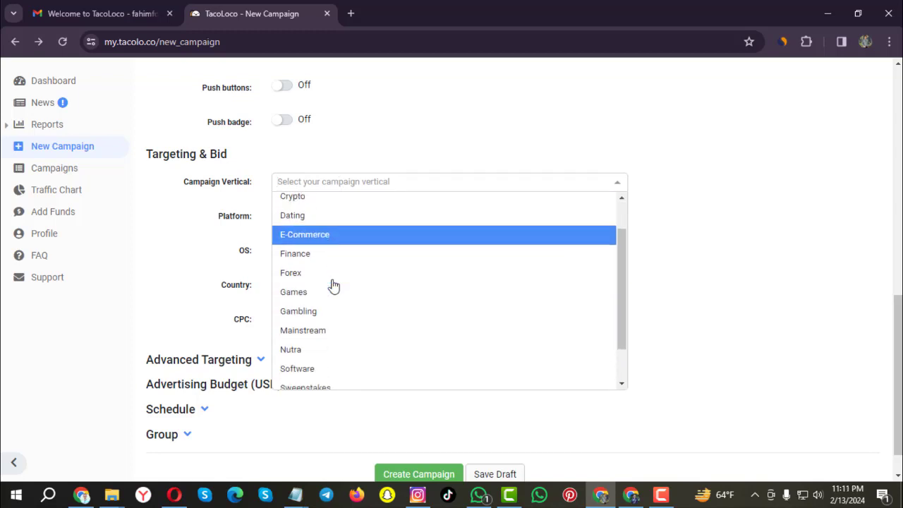
left_click(341, 326)
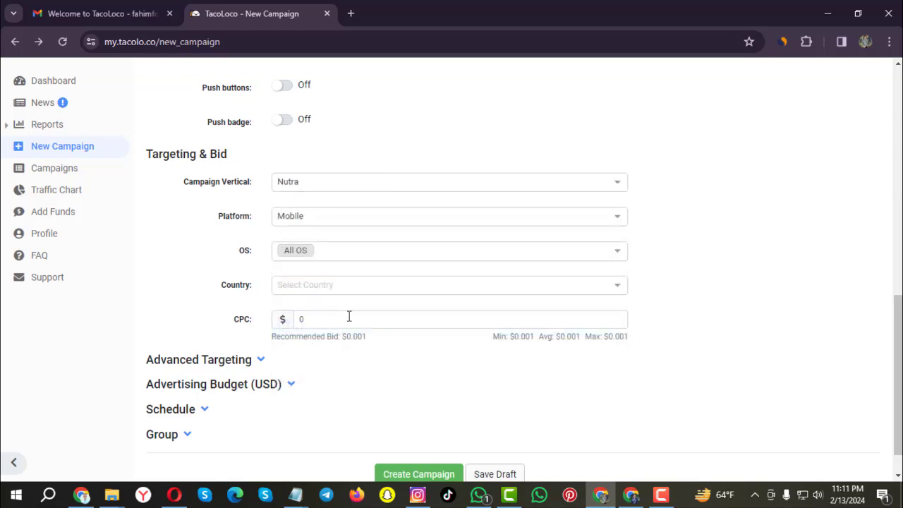
Set the targeting Platform to Mobile and the OS to All OS
scroll(397, 188, "down", 1)
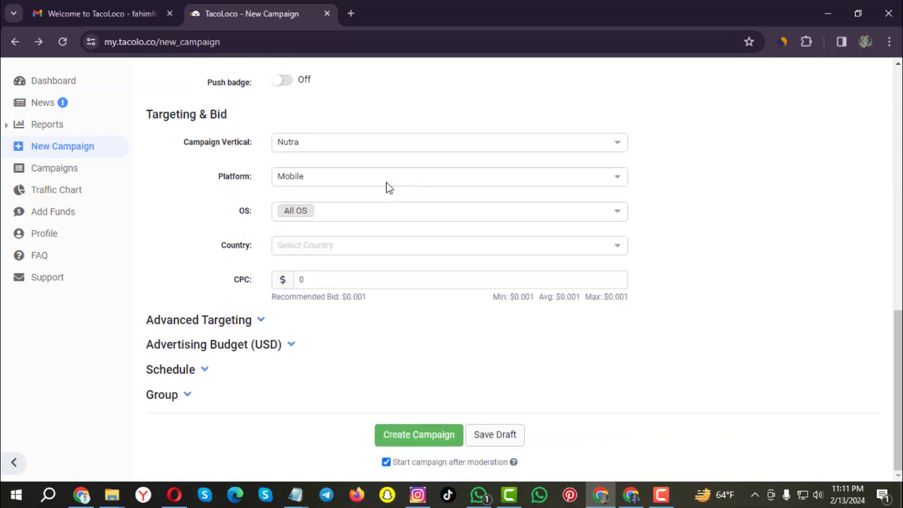
left_click(332, 184)
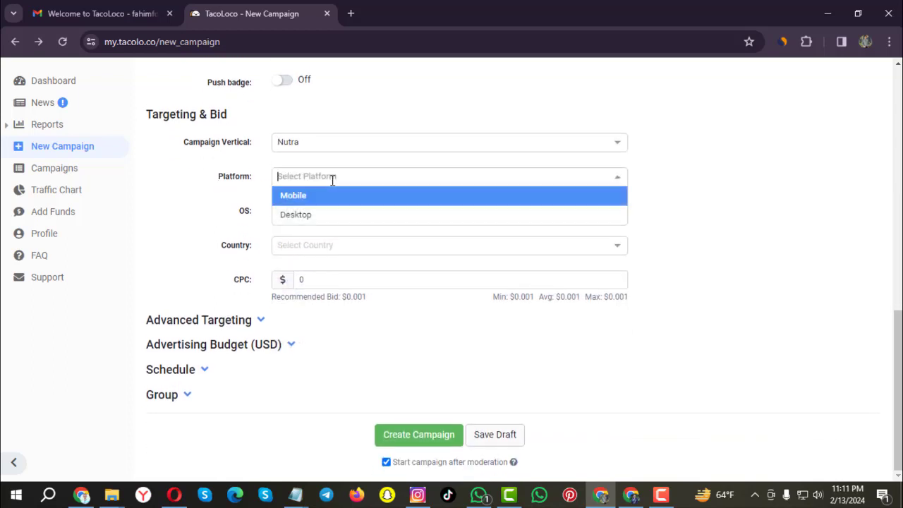
left_click(306, 198)
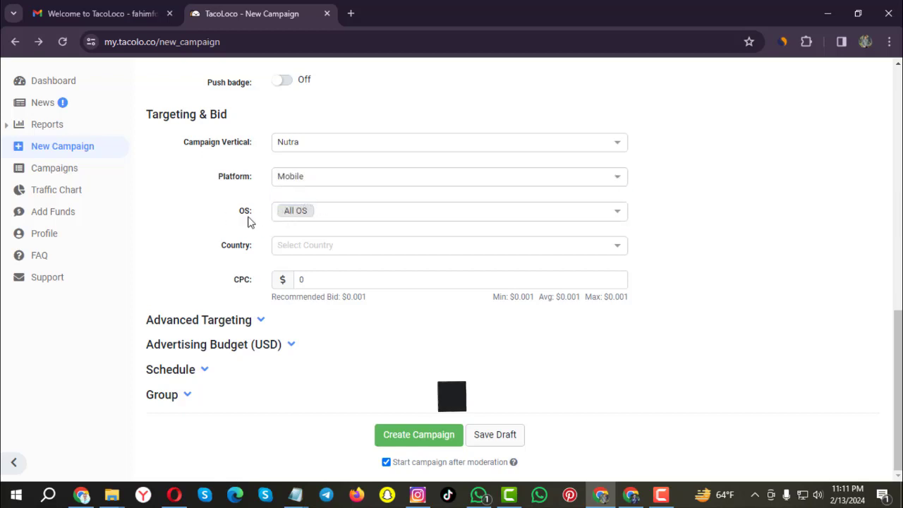
left_click(389, 219)
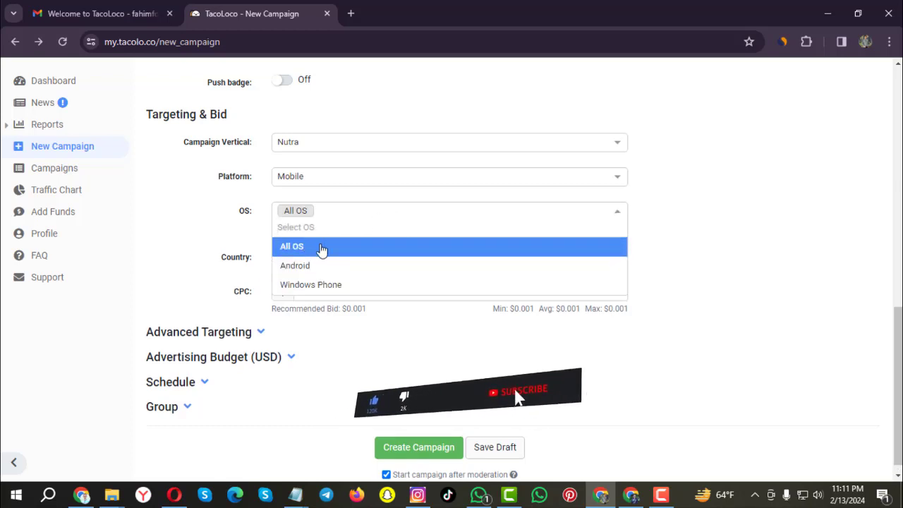
scroll(321, 254, "down", 1)
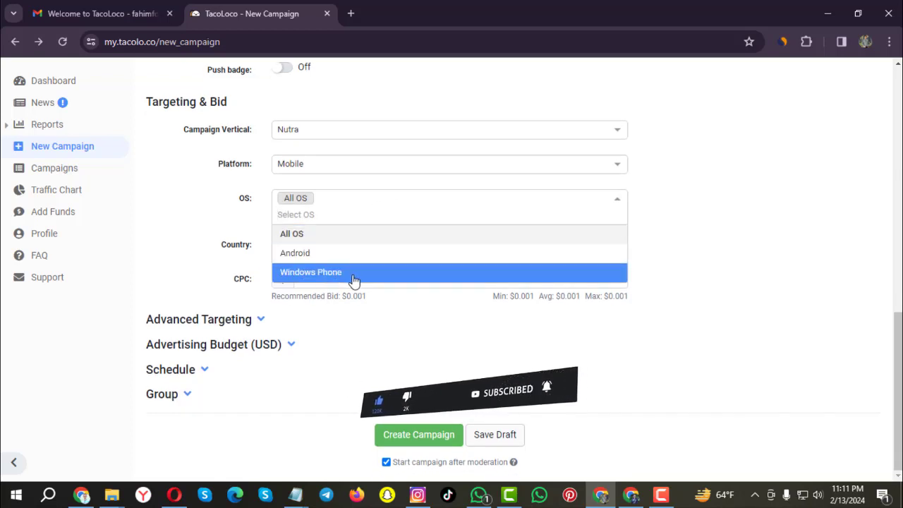
left_click(304, 241)
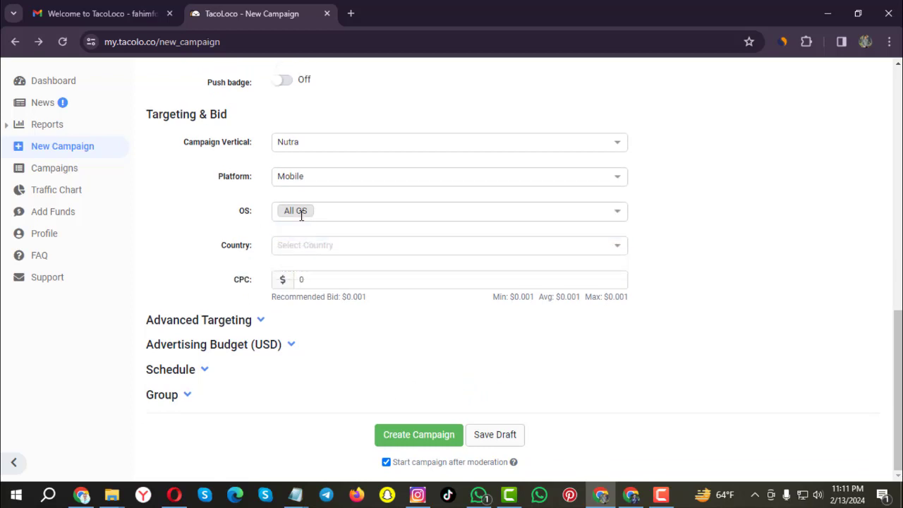
Look through the available countries and set the campaign's targeting Country to US - United States
left_click(340, 245)
scroll(340, 325, "down", 1)
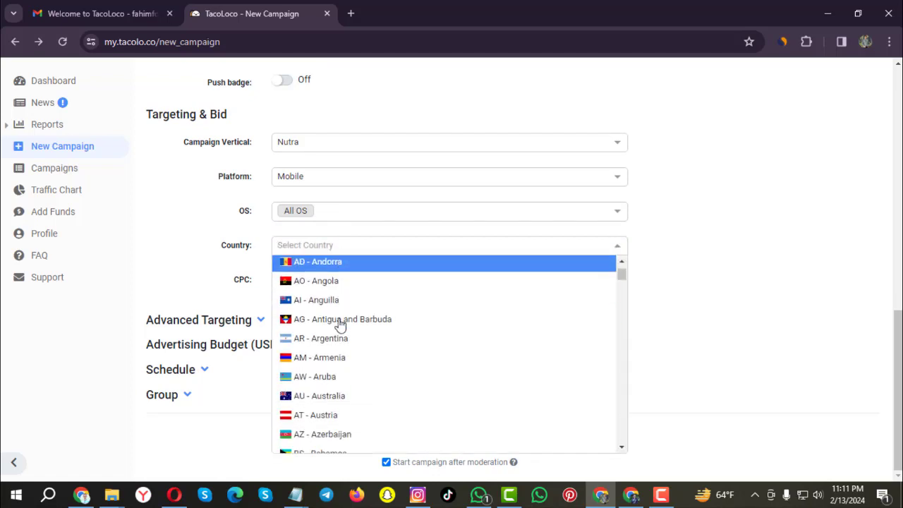
scroll(340, 325, "down", 5)
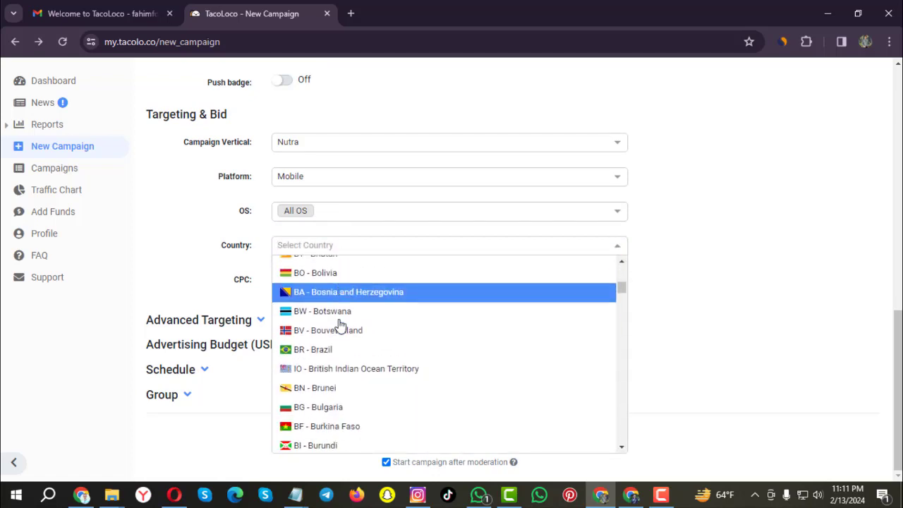
scroll(339, 324, "down", 3)
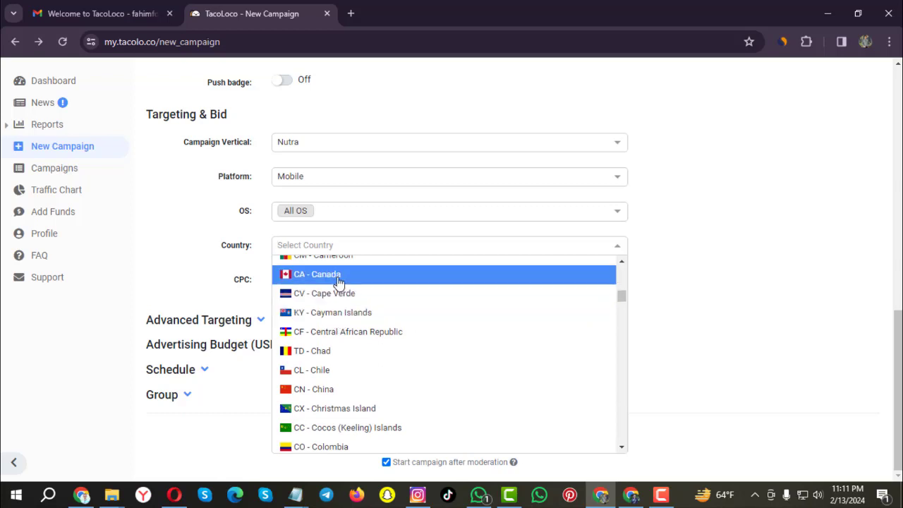
scroll(339, 279, "down", 1)
scroll(339, 275, "down", 6)
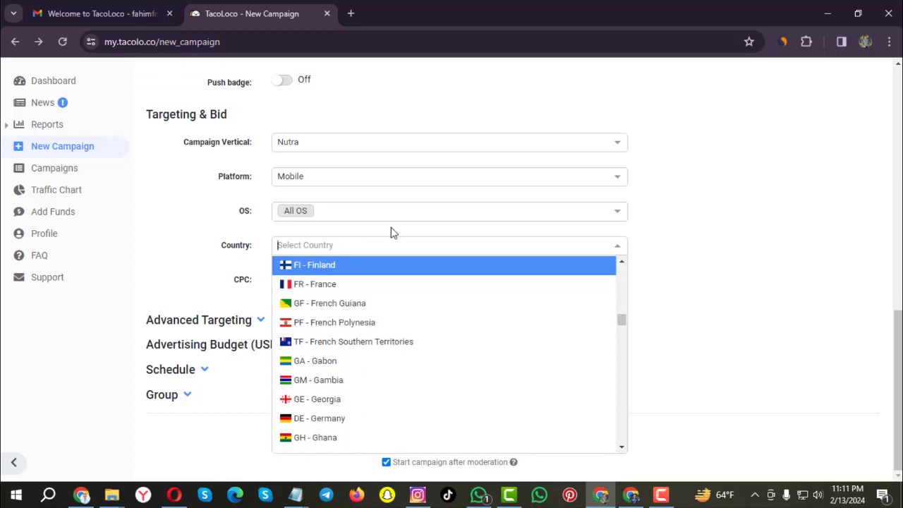
type("uni")
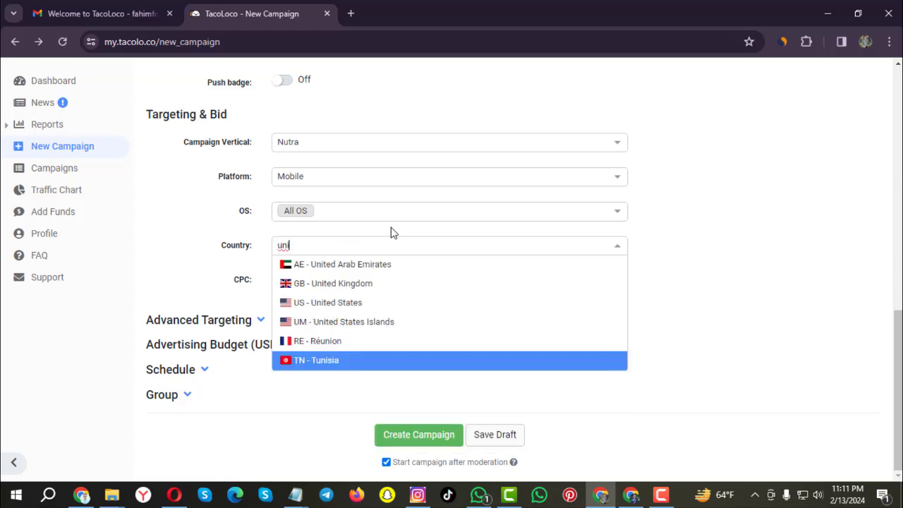
left_click(353, 303)
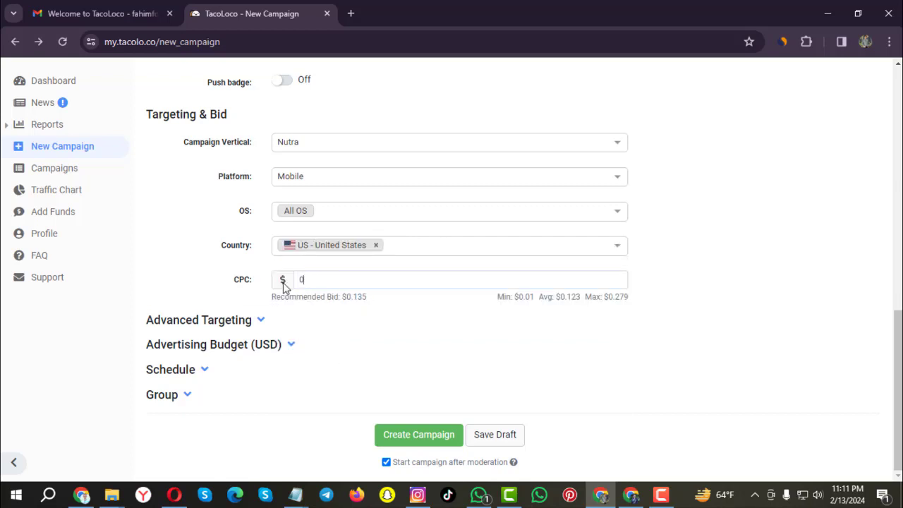
Check the minimum, average and maximum bid hints, and set the CPC to the recommended bid of $0.135
left_click(317, 281)
mouse_move(331, 301)
mouse_move(522, 304)
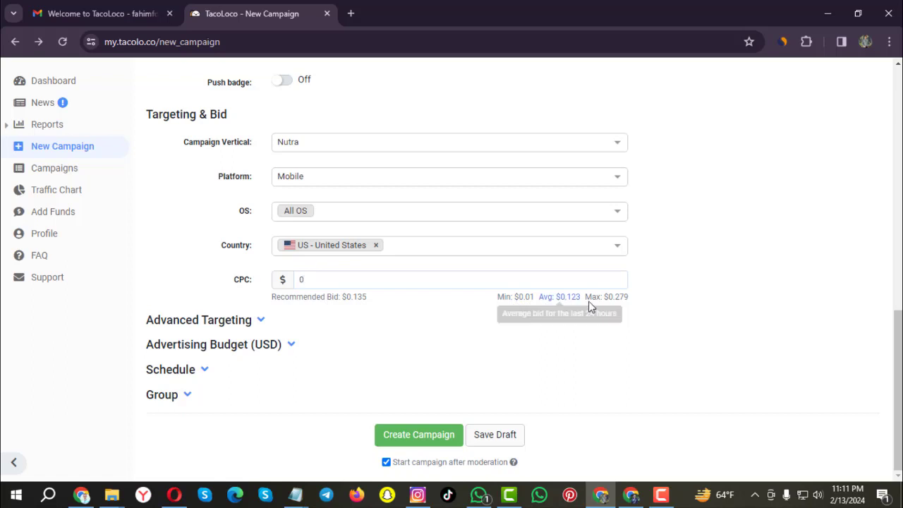
mouse_move(606, 304)
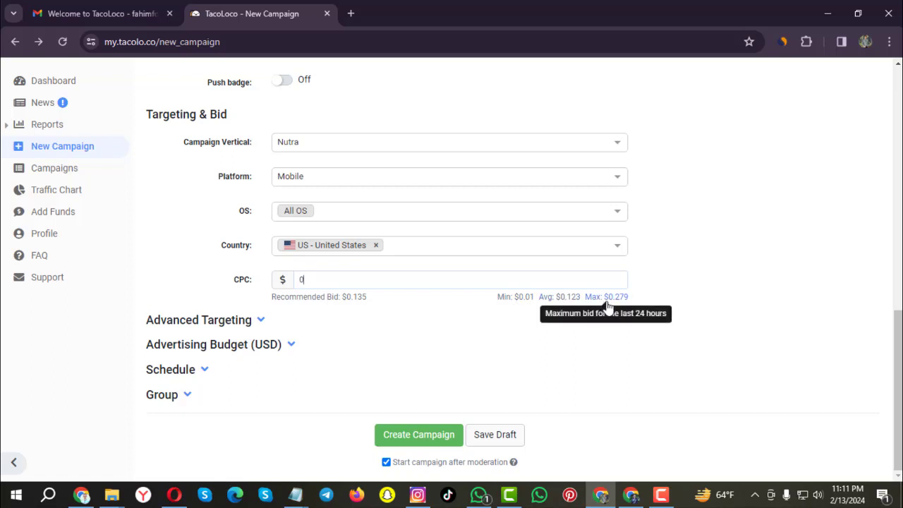
left_click(362, 300)
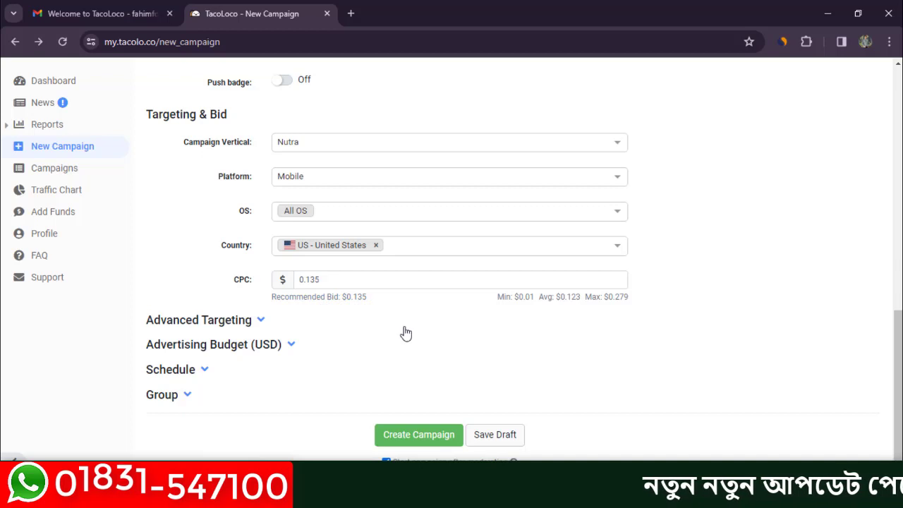
Expand Advanced Targeting and include EN - English as the targeted language
left_click(260, 320)
scroll(333, 325, "down", 1)
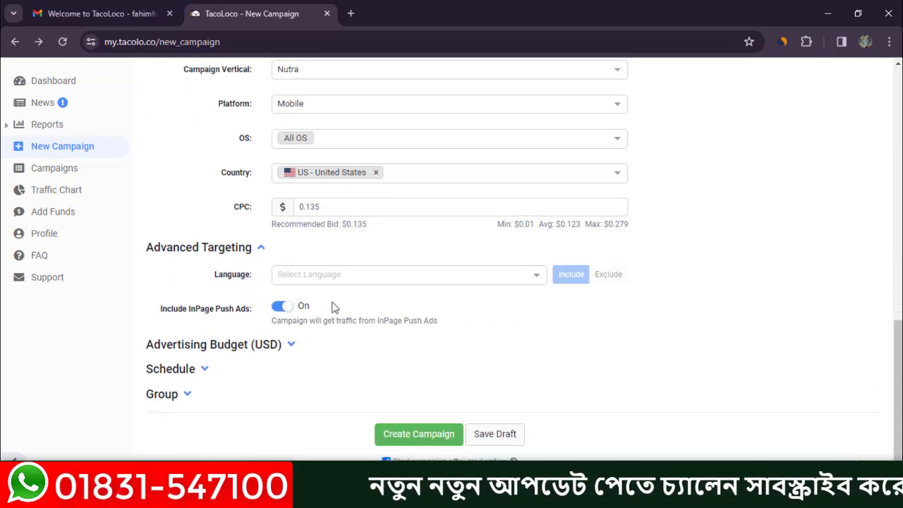
left_click(339, 274)
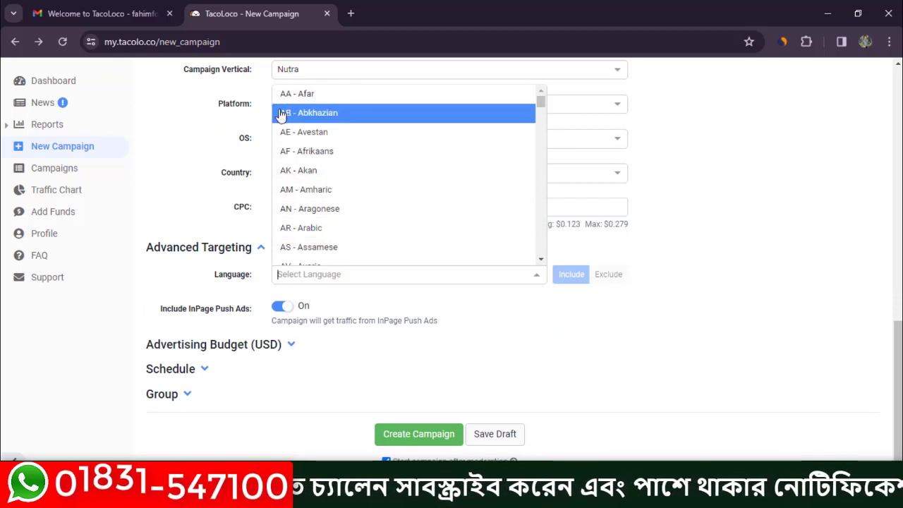
type("en")
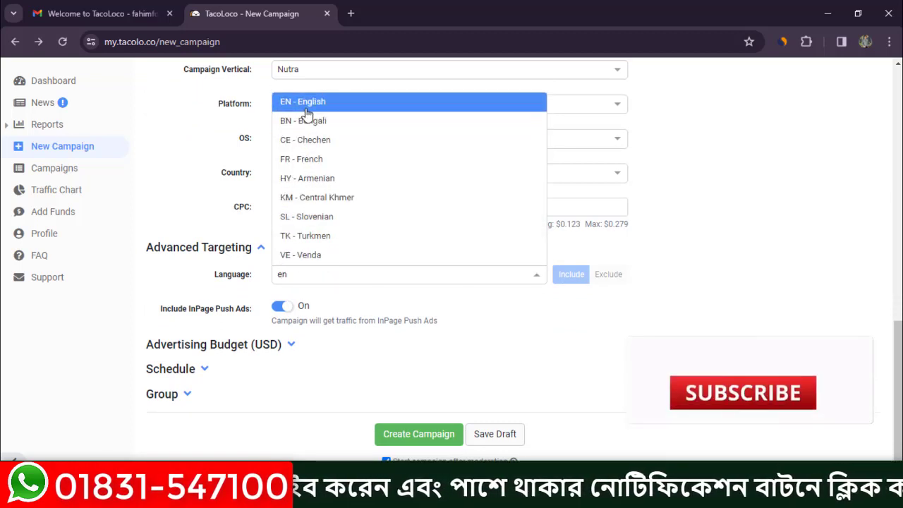
left_click(332, 106)
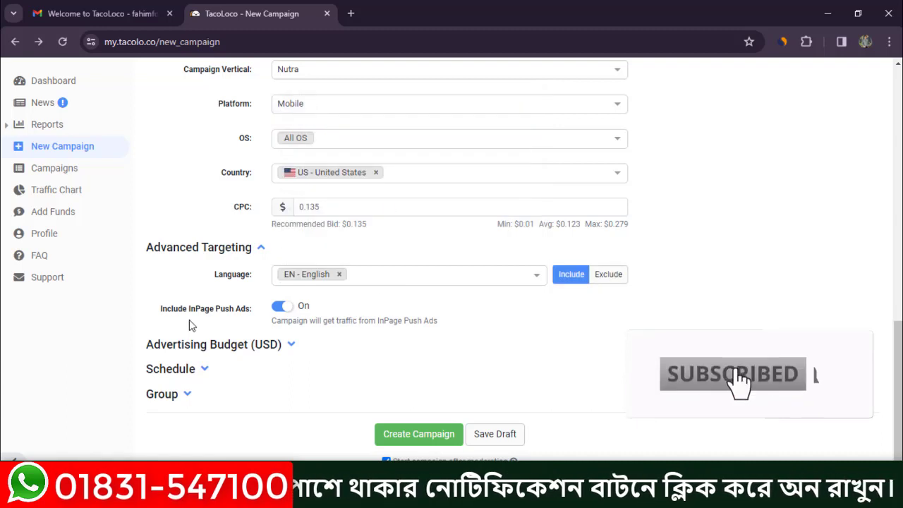
Expand the Advertising Budget section and enter a total campaign budget of $100 and a daily budget of $30
left_click(292, 344)
scroll(386, 332, "down", 1)
scroll(387, 331, "down", 1)
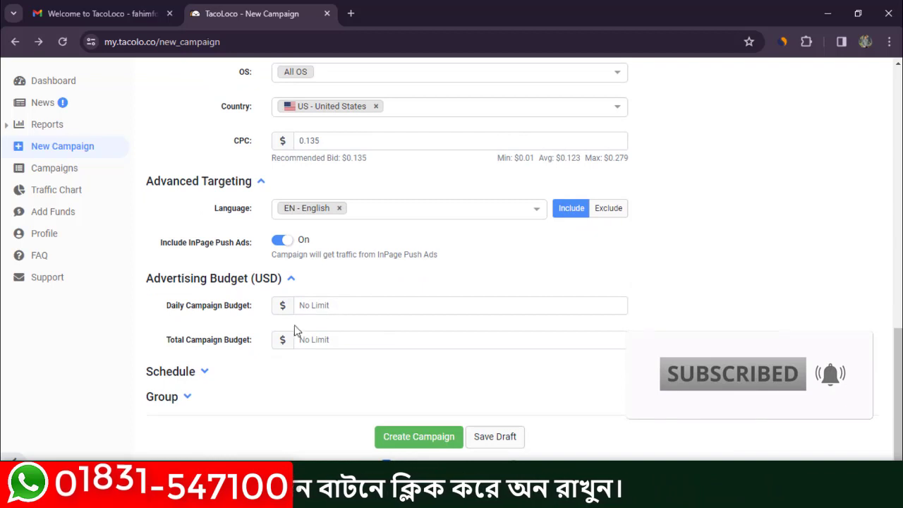
left_click(355, 339)
type("100")
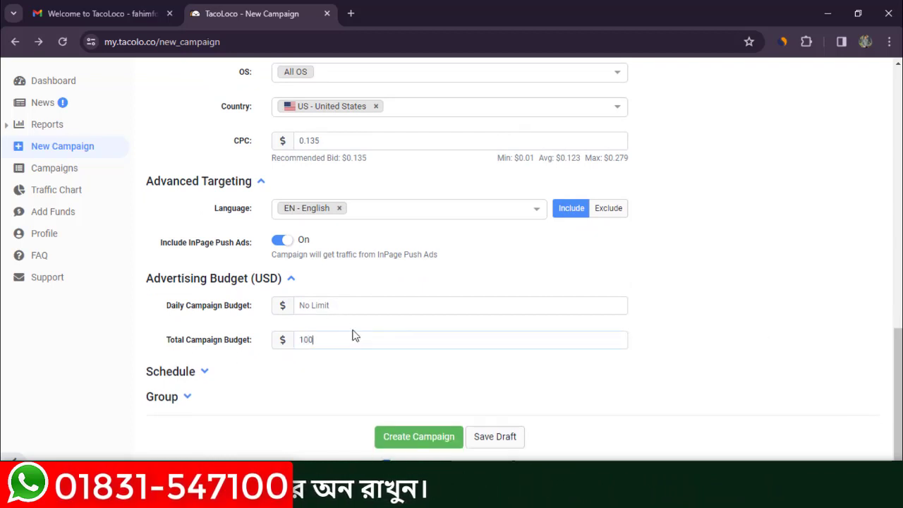
left_click(324, 305)
type("2")
key("BackSpace")
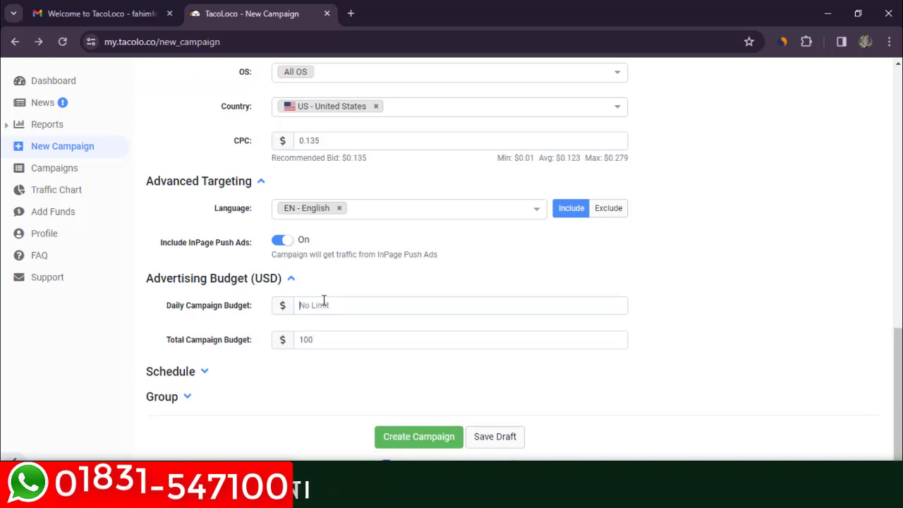
type("30")
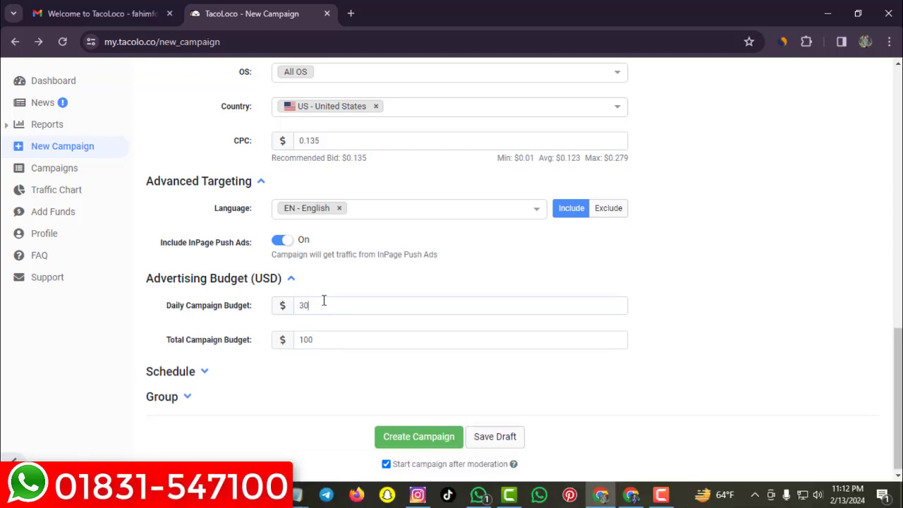
Change the total campaign budget to $200 and the daily campaign budget to $50
double_click(296, 338)
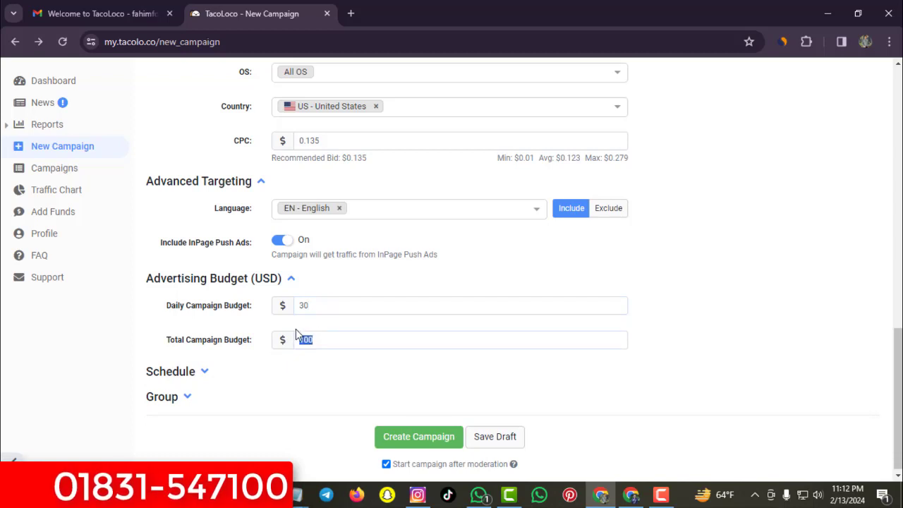
type("200")
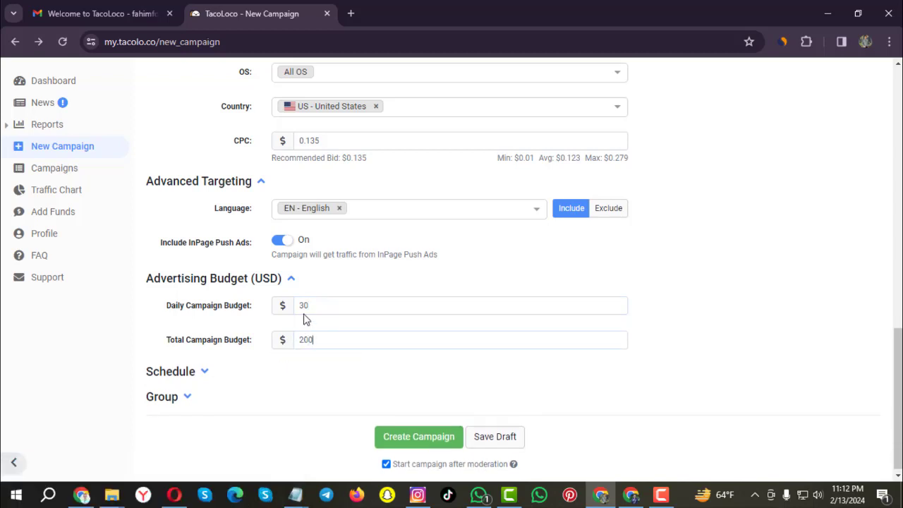
left_click(333, 305)
scroll(302, 373, "down", 1)
left_click_drag(308, 304, 287, 306)
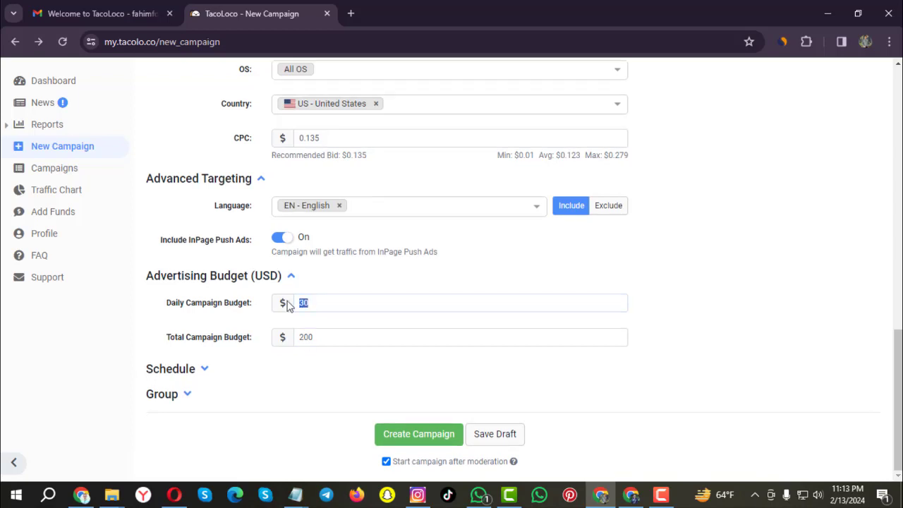
key("BackSpace")
type("50")
Expand the Schedule and Group sections and examine the available timezone and group options without changing them
left_click(202, 369)
scroll(303, 356, "down", 1)
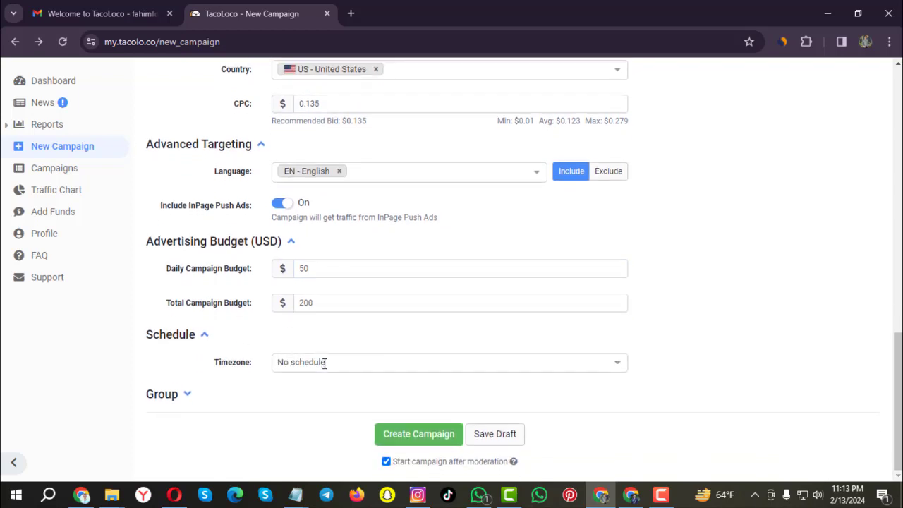
left_click(324, 362)
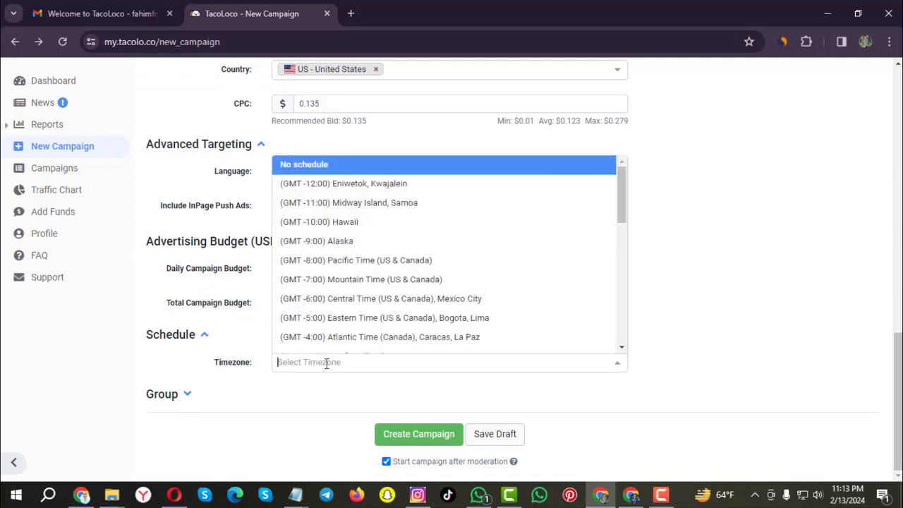
left_click(674, 282)
left_click(178, 396)
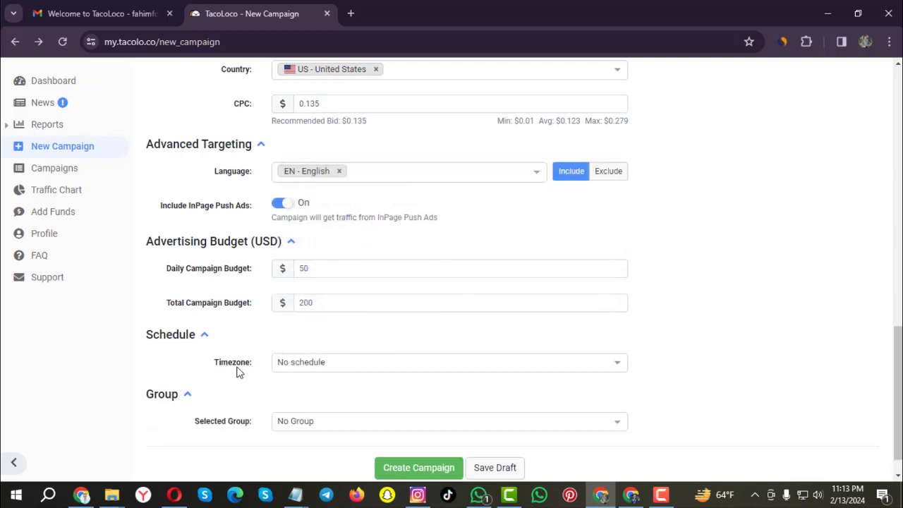
scroll(282, 381, "down", 1)
left_click(344, 389)
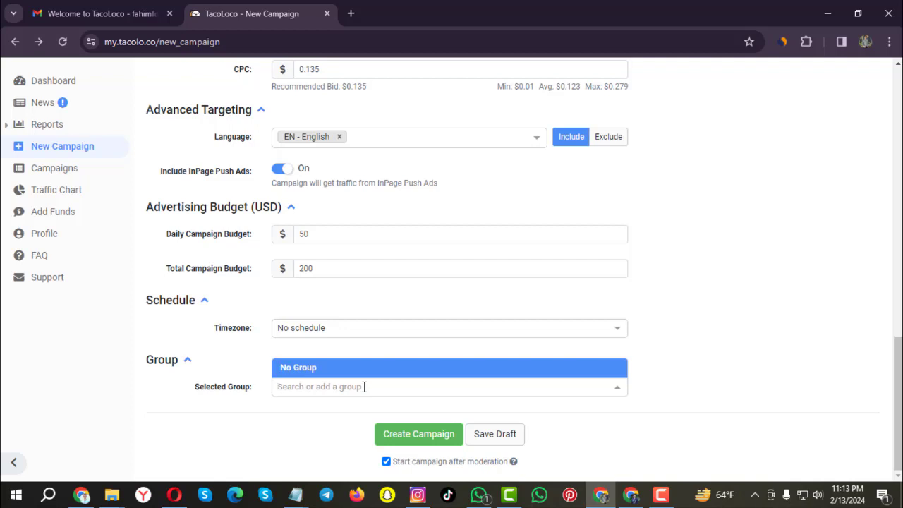
scroll(235, 332, "up", 2)
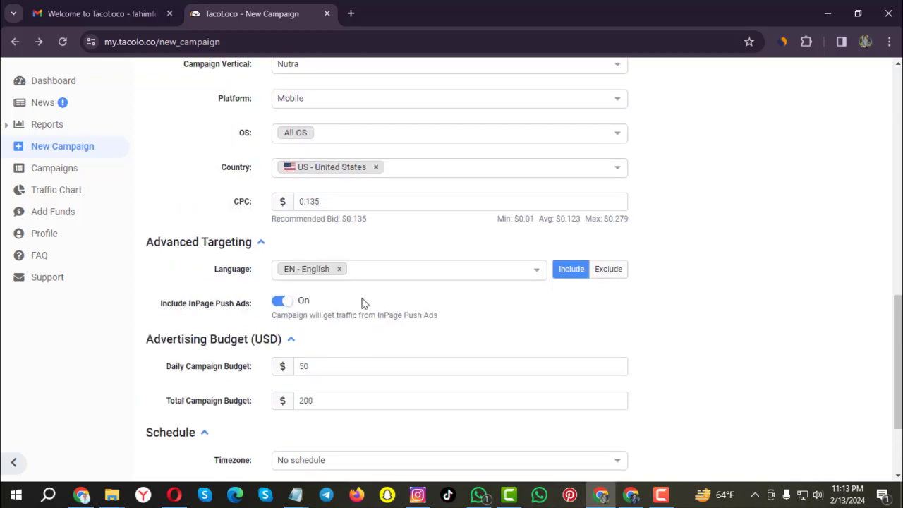
scroll(265, 373, "down", 2)
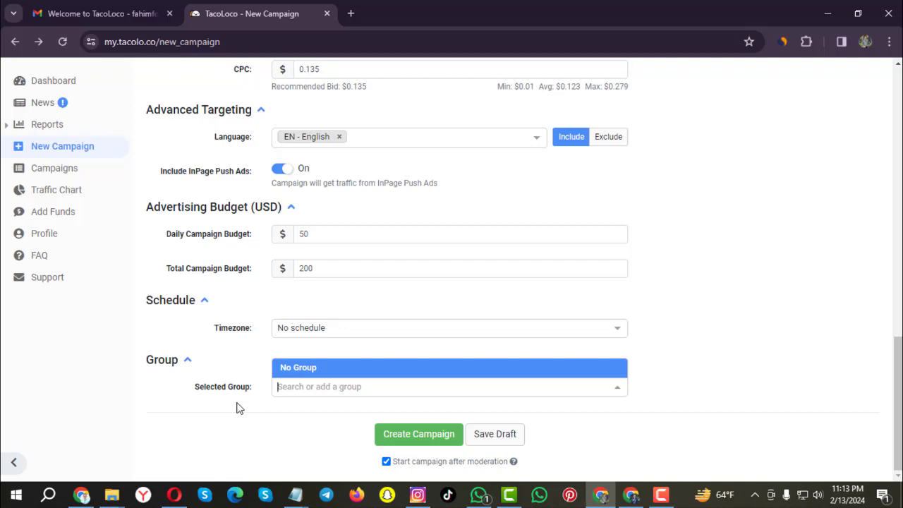
Submit the completed form to create the campaign
left_click(398, 438)
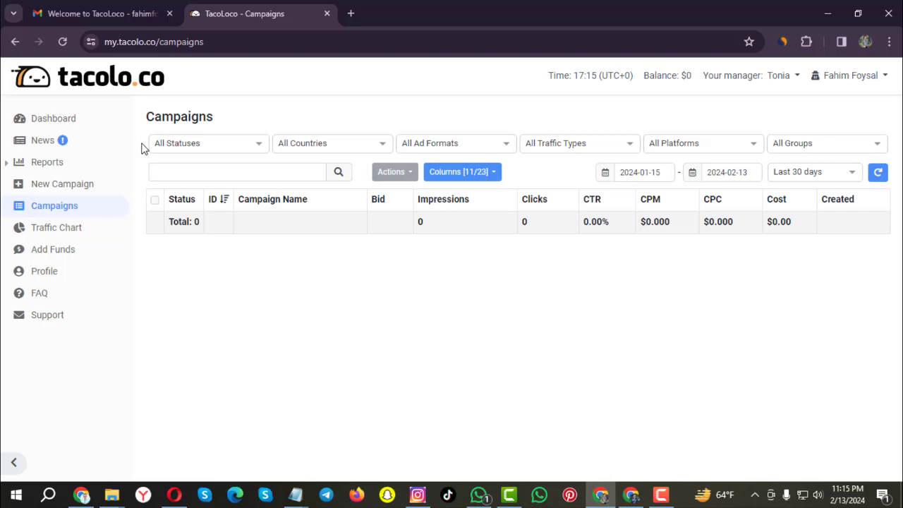
Open the Traffic Chart page
left_click(65, 234)
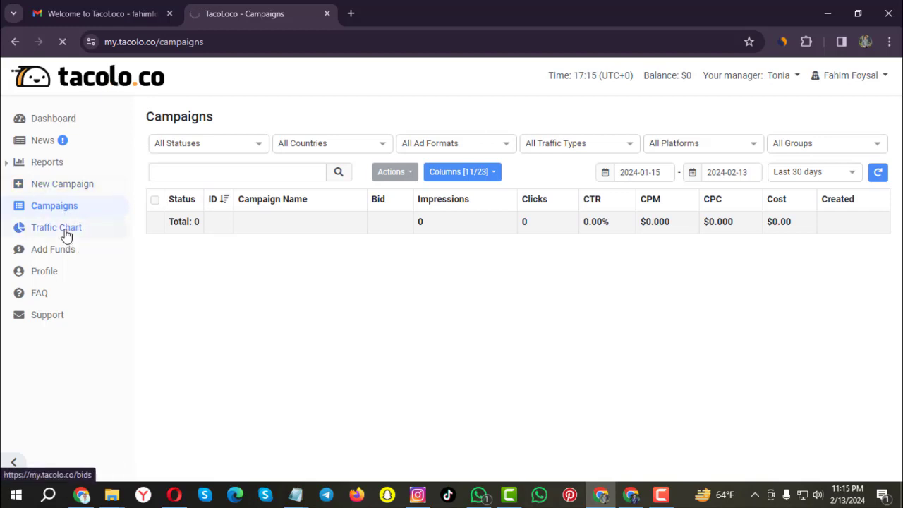